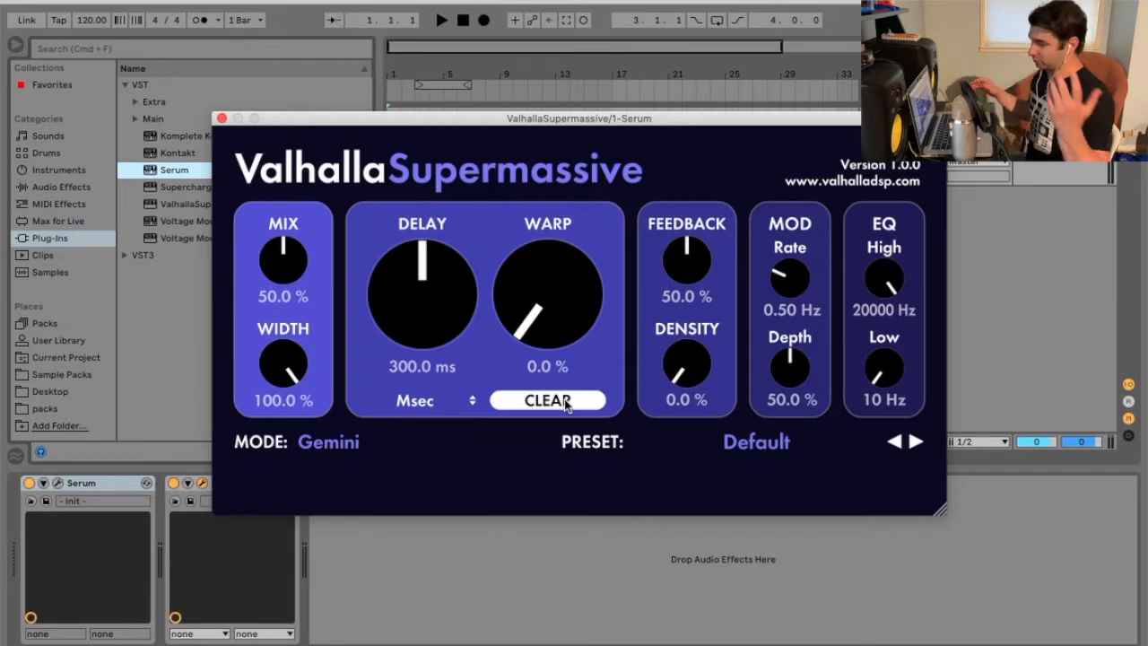
# Switch to Chrome to view the Valhalla Supermassive product page, and return to the plug-in in Ableton Live.
pyautogui.moveTo(520, 122); pyautogui.dragTo(556, 80)
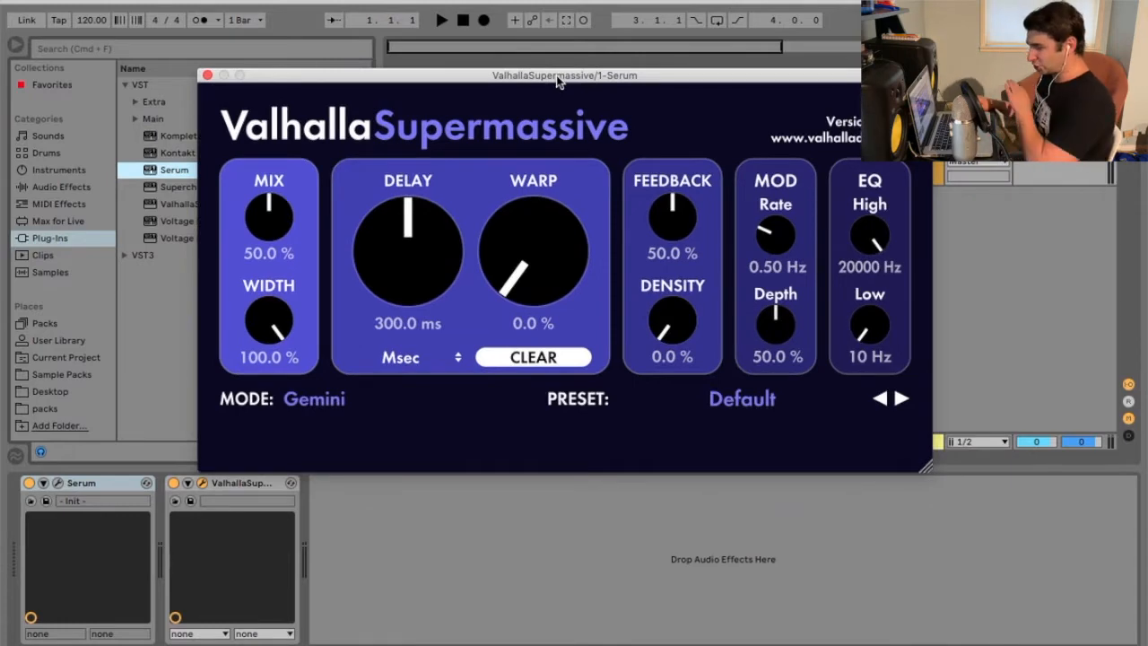
pyautogui.press('super+Tab')
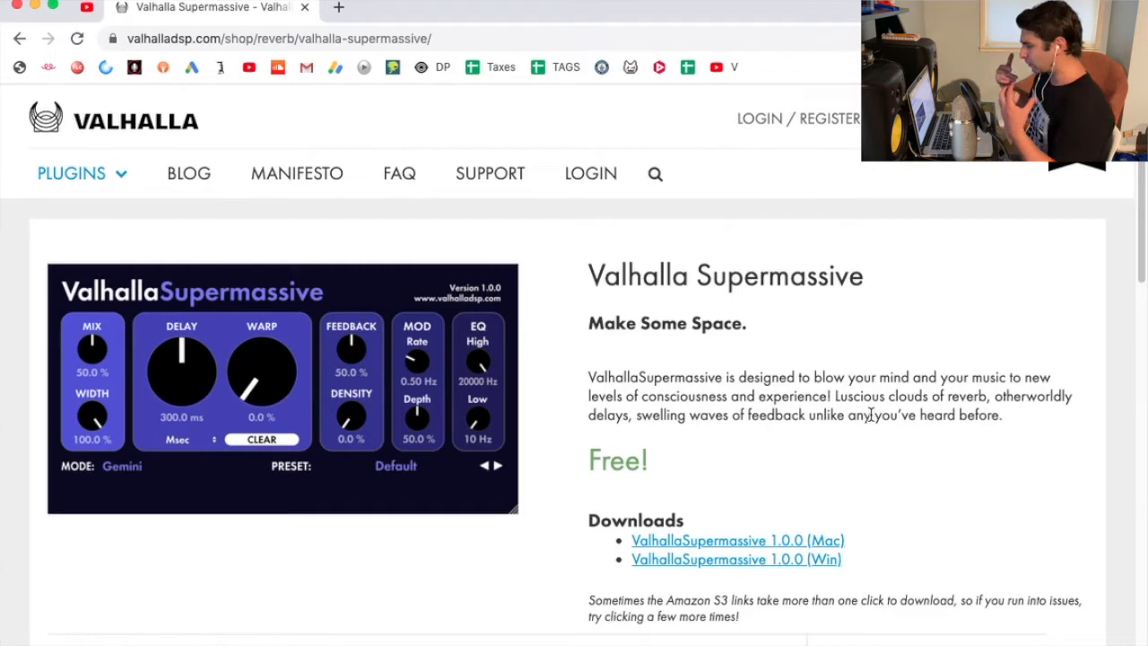
pyautogui.click(35, 7)
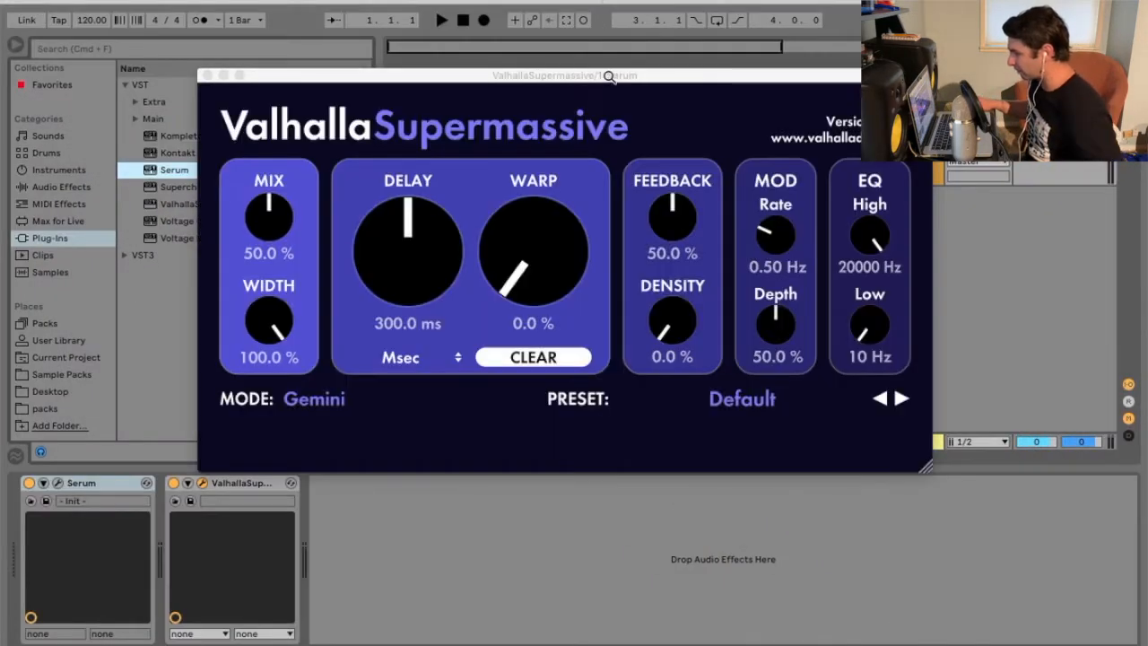
# Bring up the Serum window alongside Supermassive, spread the two apart, and close both plug-in windows.
pyautogui.moveTo(610, 78); pyautogui.dragTo(694, 132)
pyautogui.click(58, 483)
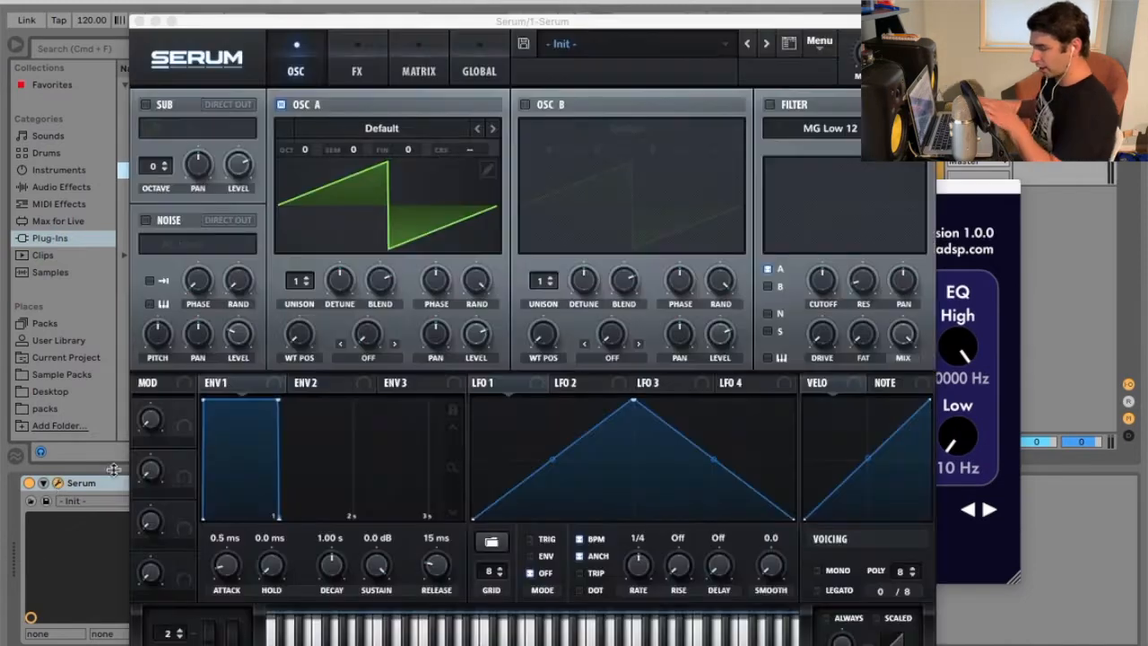
pyautogui.moveTo(460, 16); pyautogui.dragTo(357, 16)
pyautogui.moveTo(878, 191); pyautogui.dragTo(968, 210)
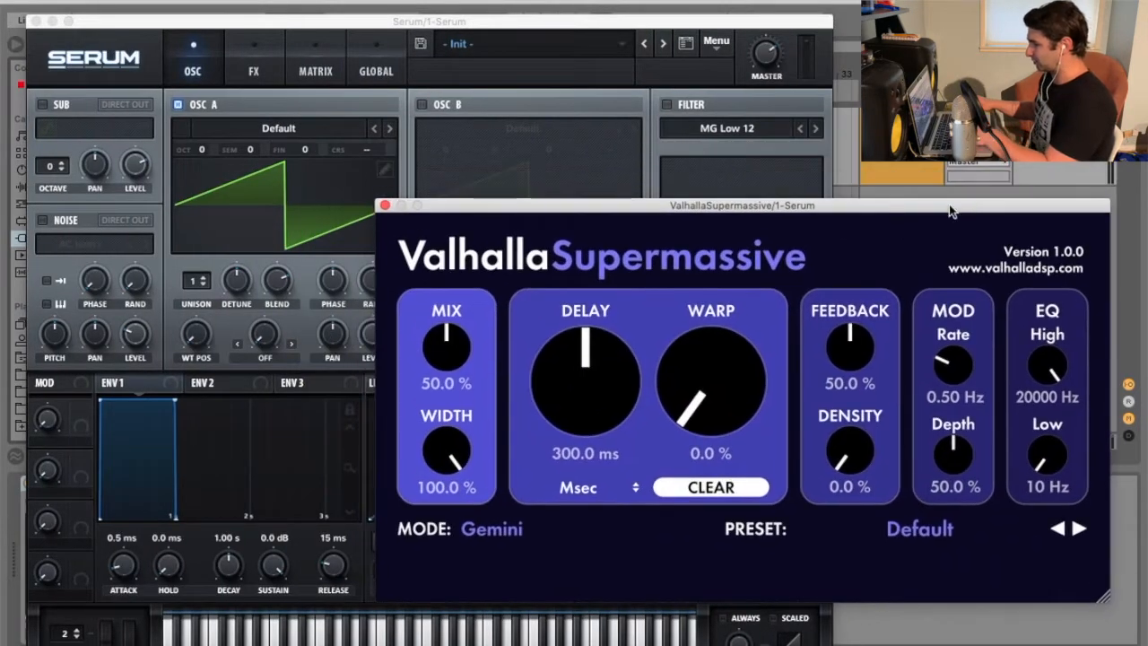
pyautogui.click(386, 206)
pyautogui.click(34, 21)
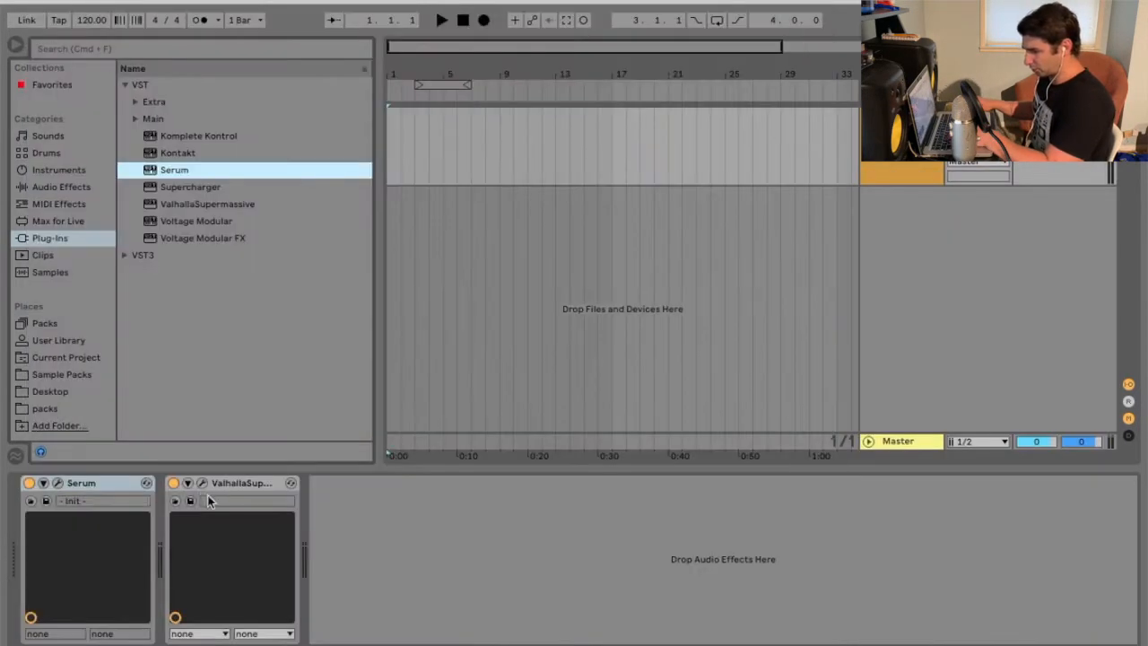
# Bypass ValhallaSupermassive and load the SPLICE preset "BASS - Drezzo" in Serum.
pyautogui.click(173, 483)
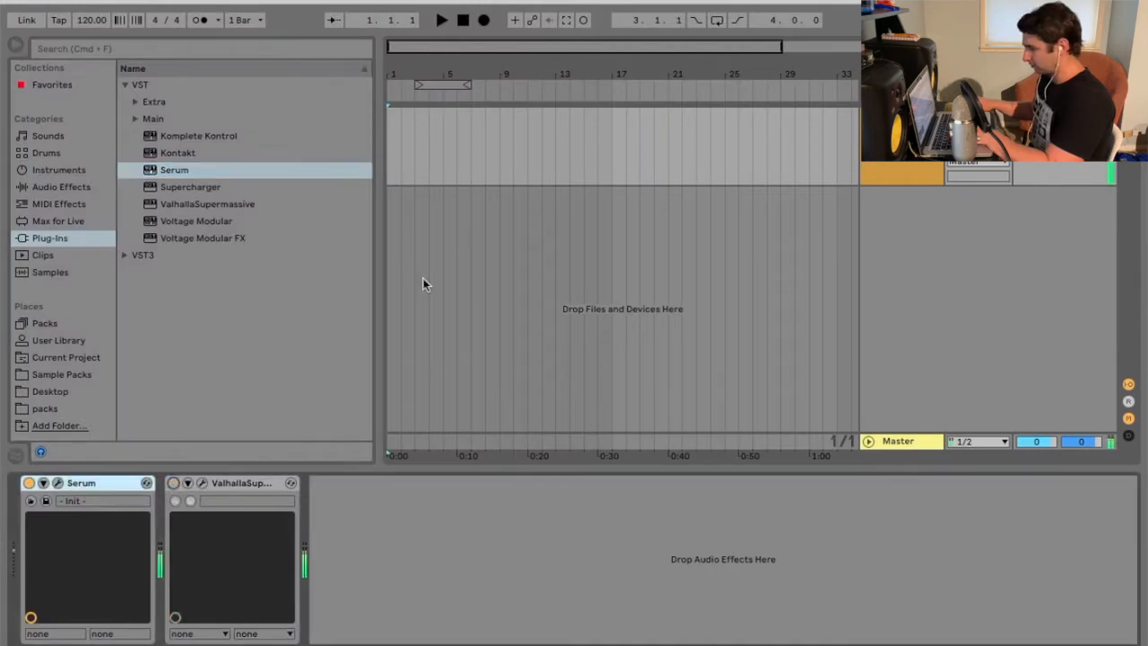
pyautogui.click(57, 483)
pyautogui.click(529, 45)
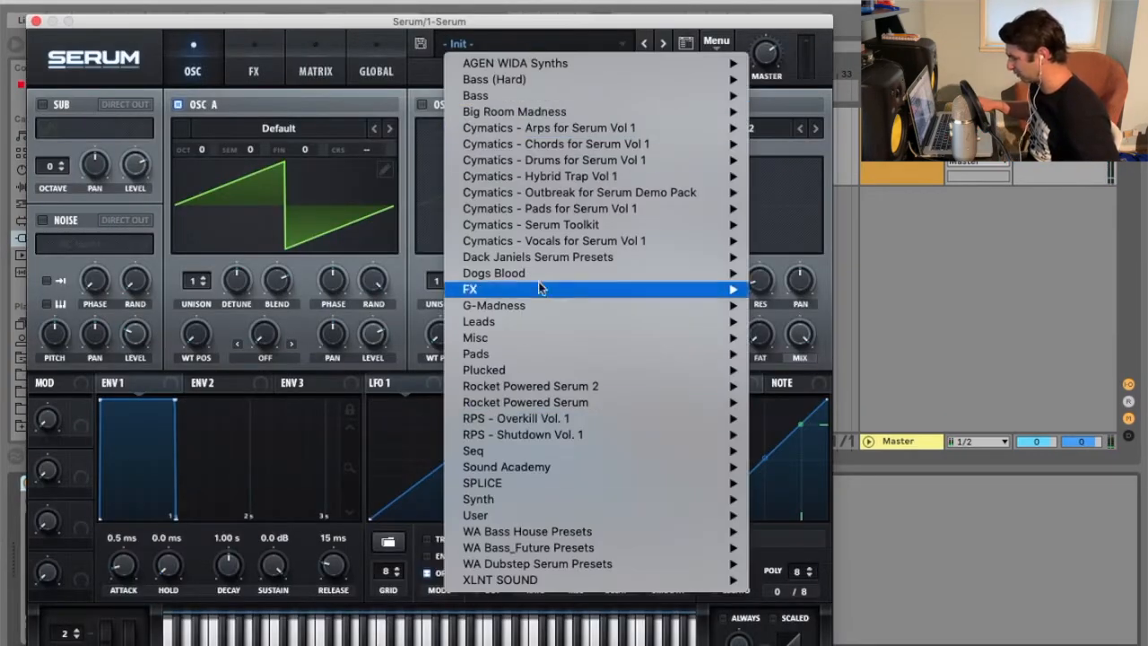
pyautogui.moveTo(517, 485)
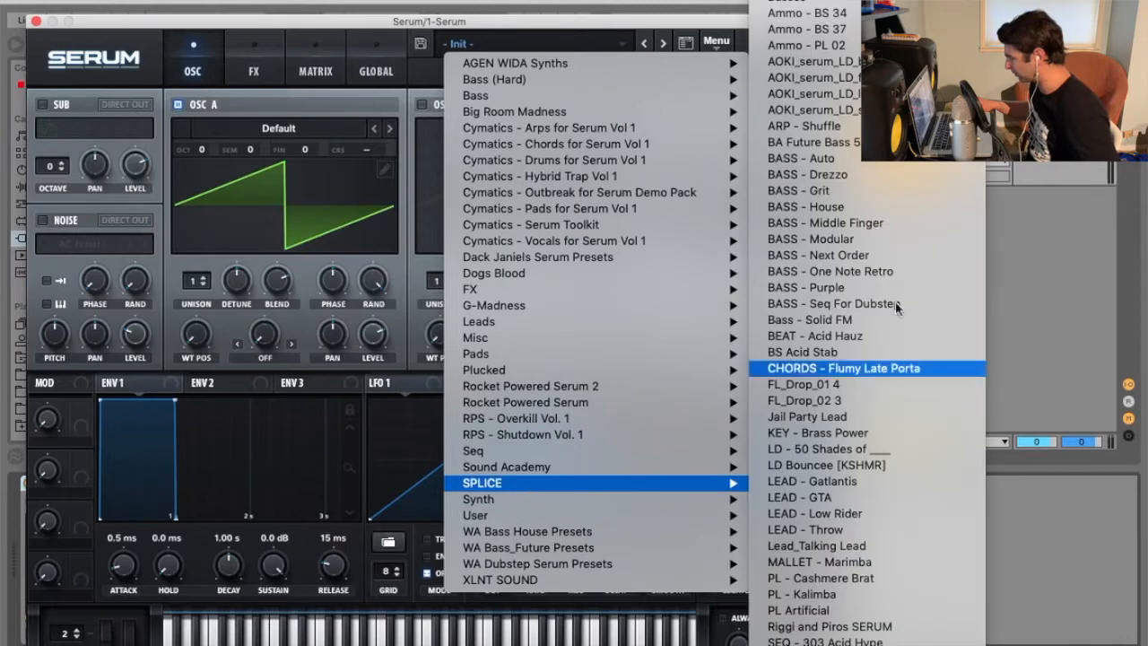
pyautogui.click(807, 174)
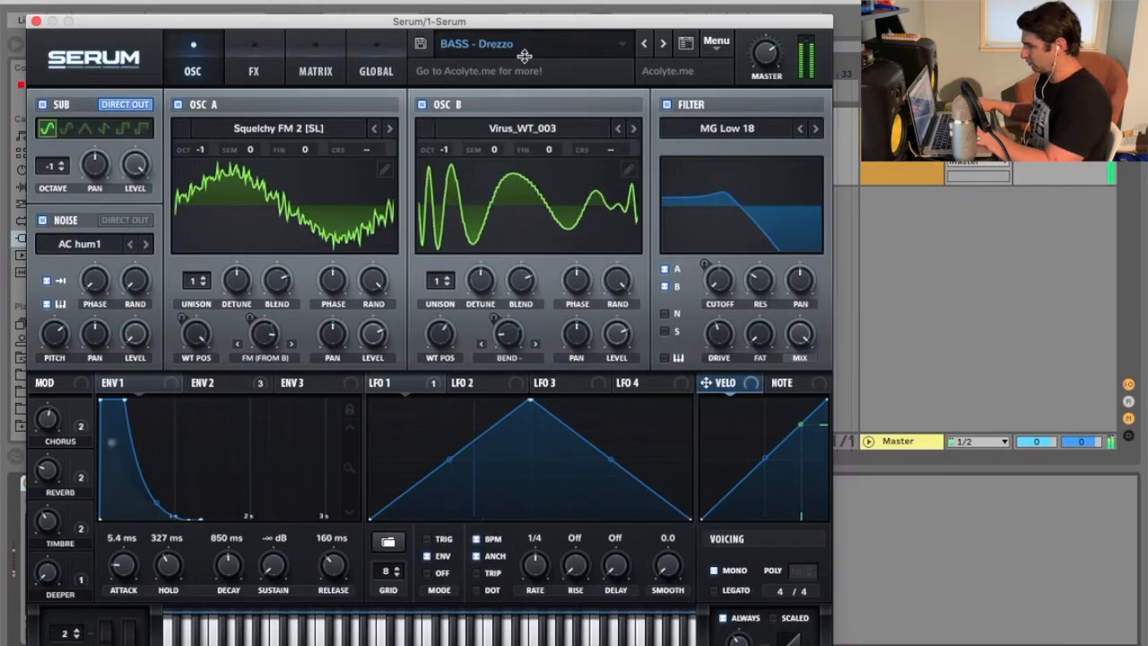
pyautogui.click(36, 20)
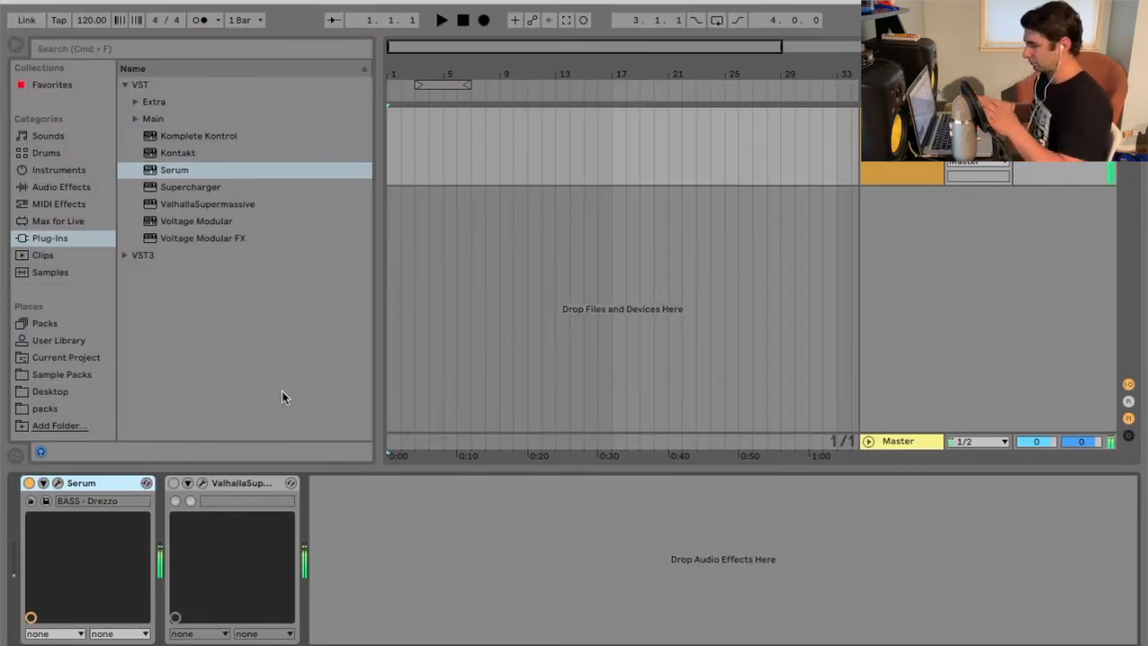
# Adjust Serum's master volume to 66% and close its window.
pyautogui.click(56, 484)
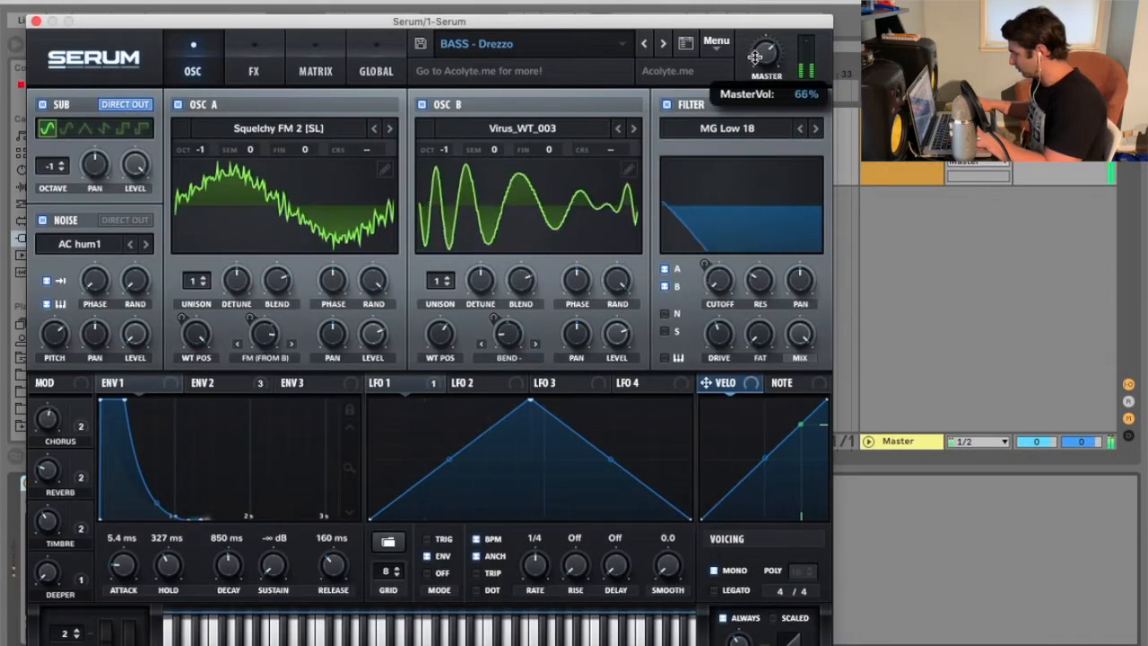
pyautogui.click(37, 21)
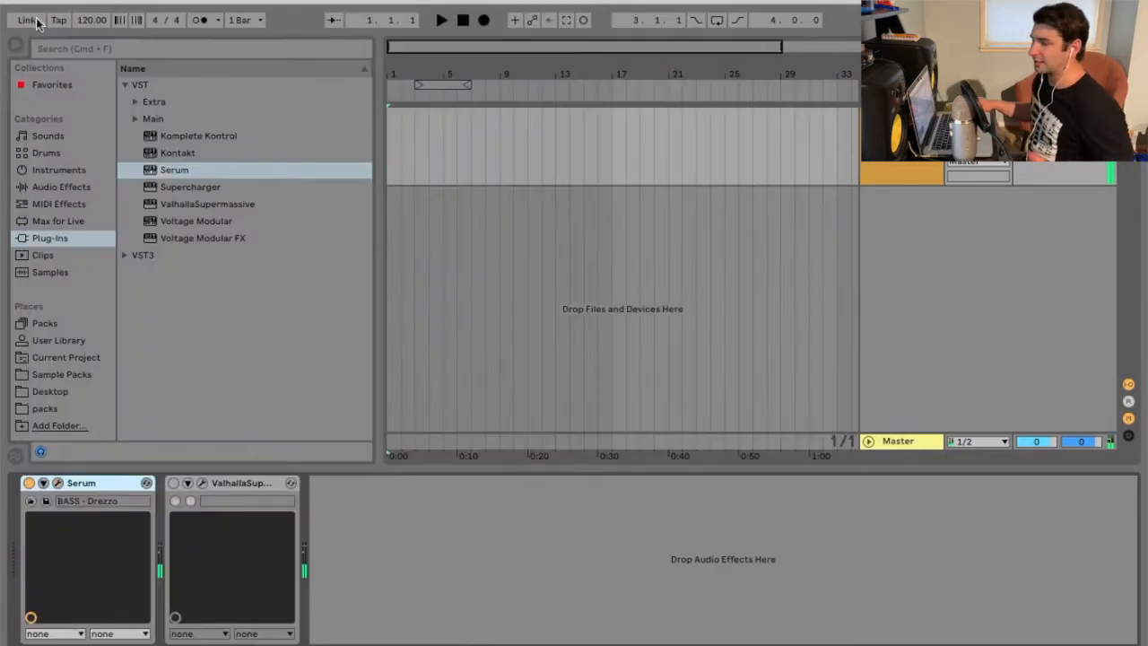
# Re-enable the ValhallaSupermassive effect and open its window, placed above the device chain.
pyautogui.click(174, 484)
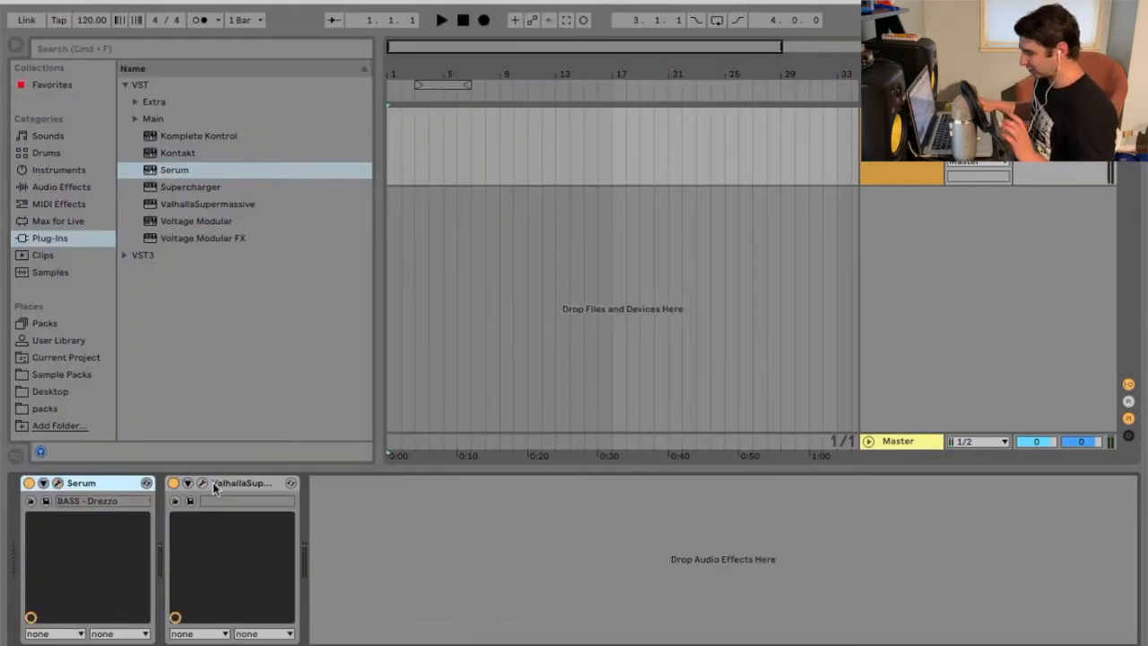
pyautogui.click(202, 482)
pyautogui.moveTo(538, 209); pyautogui.dragTo(476, 40)
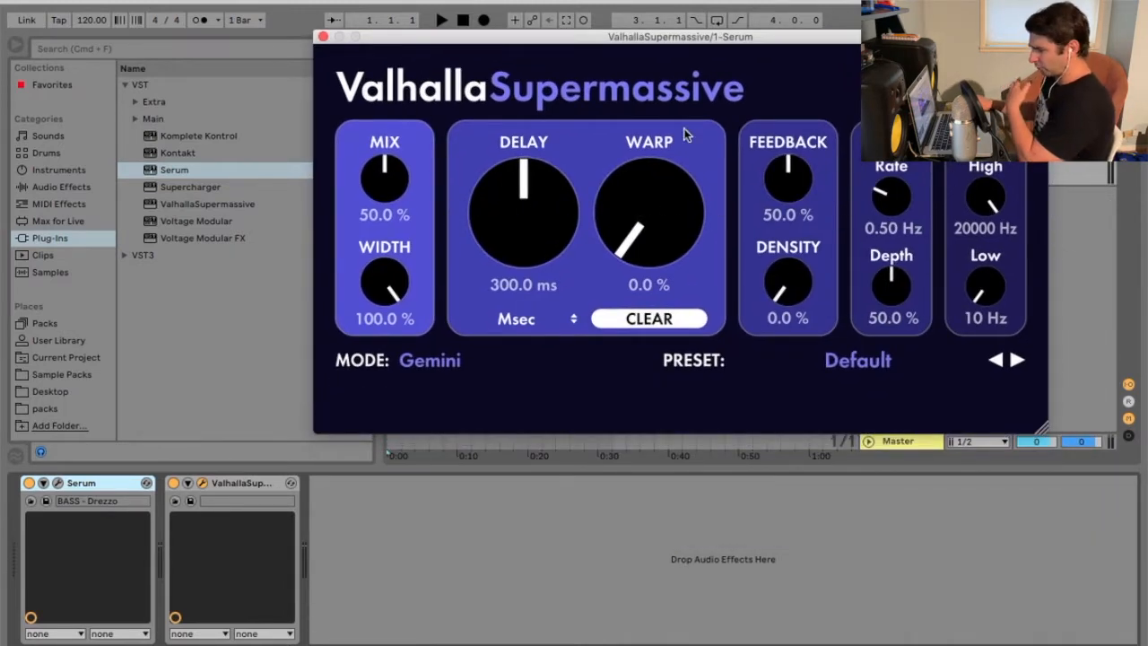
# Review Supermassive's list of modes and read their descriptions on the product page in Chrome.
pyautogui.click(435, 368)
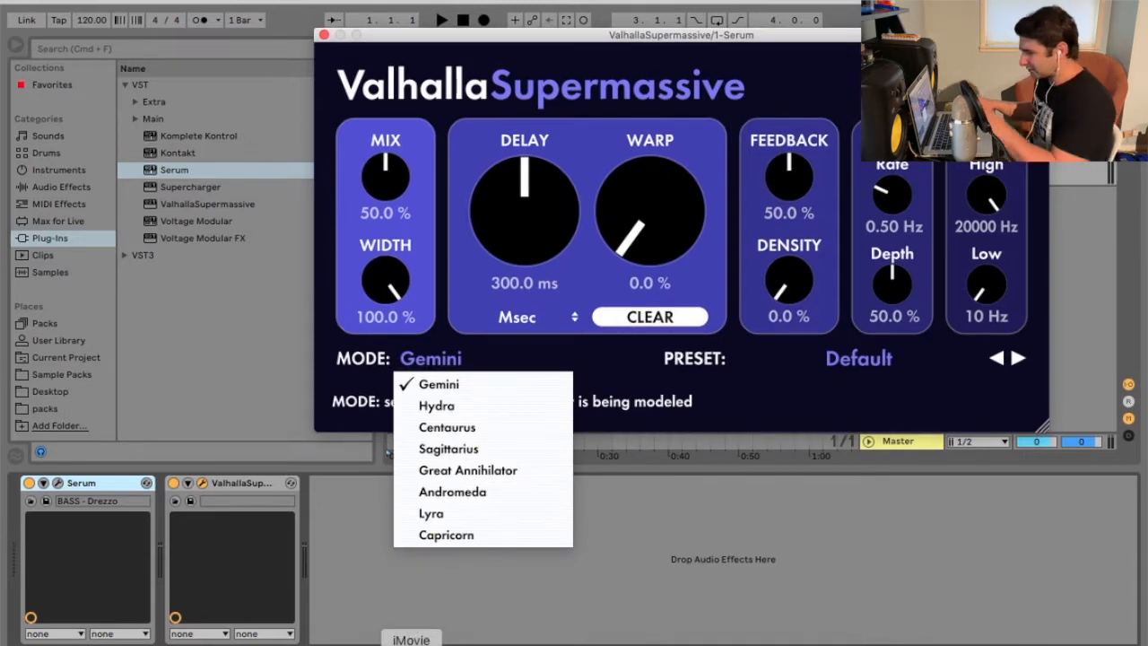
pyautogui.click(518, 62)
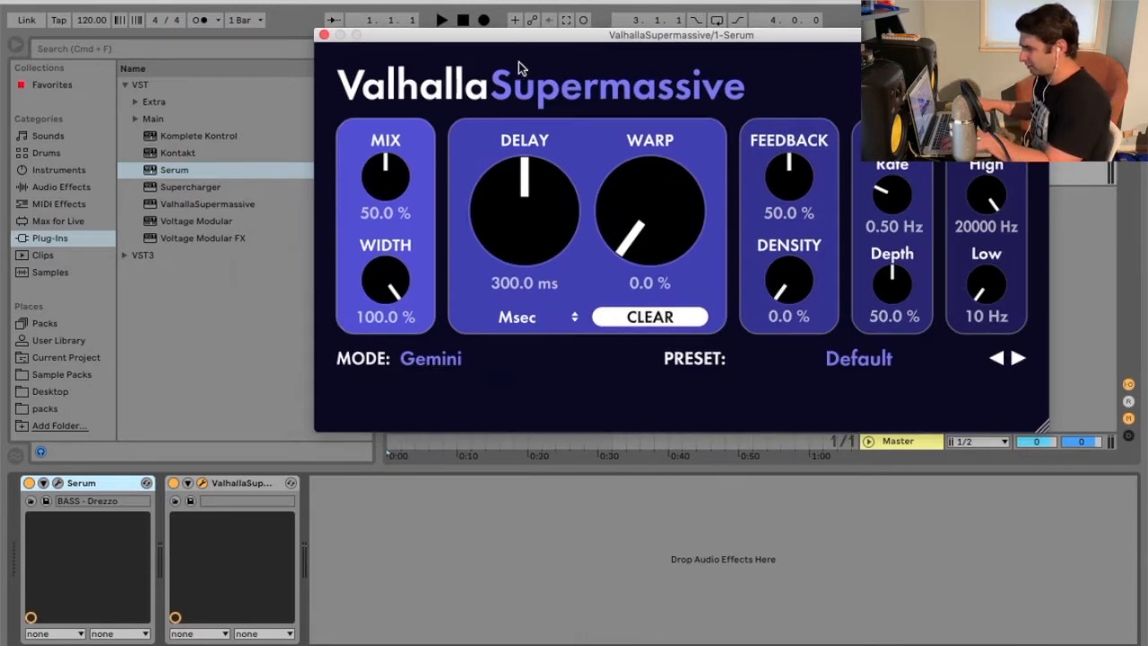
pyautogui.press('super+Tab')
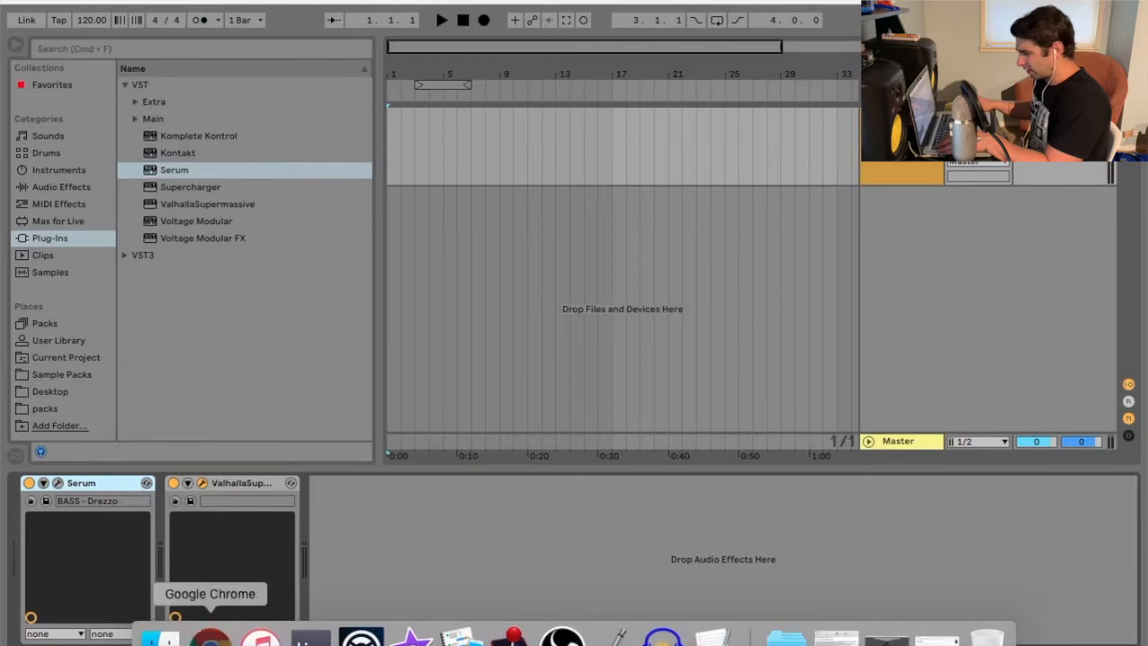
pyautogui.click(209, 638)
pyautogui.scroll(-5, 575, 472)
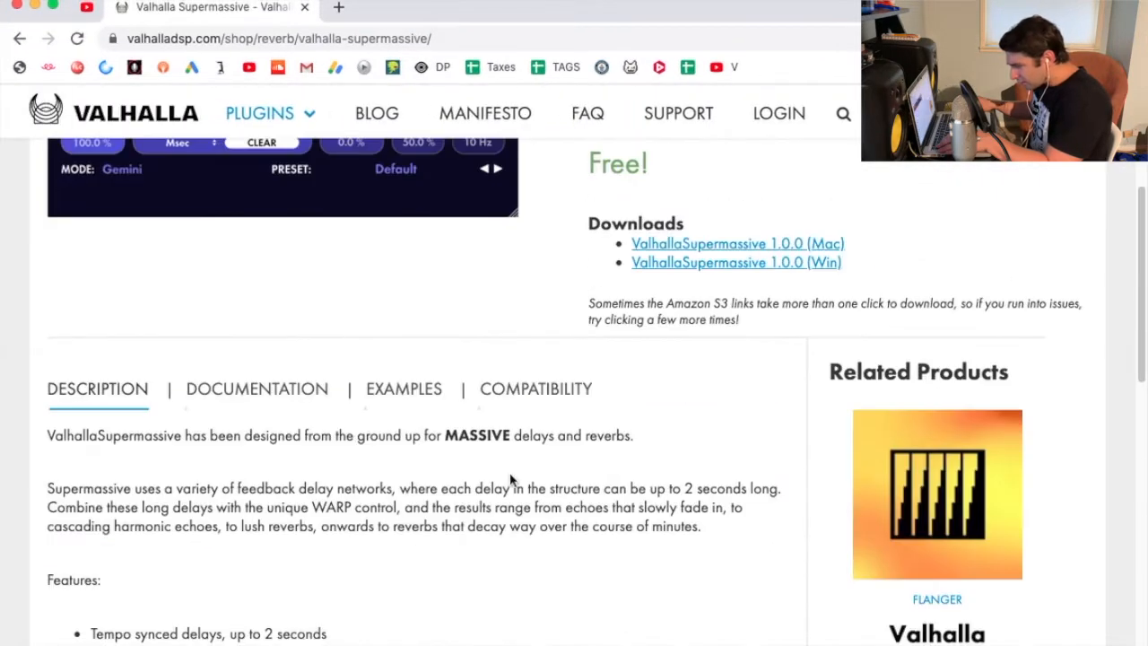
pyautogui.scroll(-3, 575, 473)
pyautogui.scroll(-3, 215, 502)
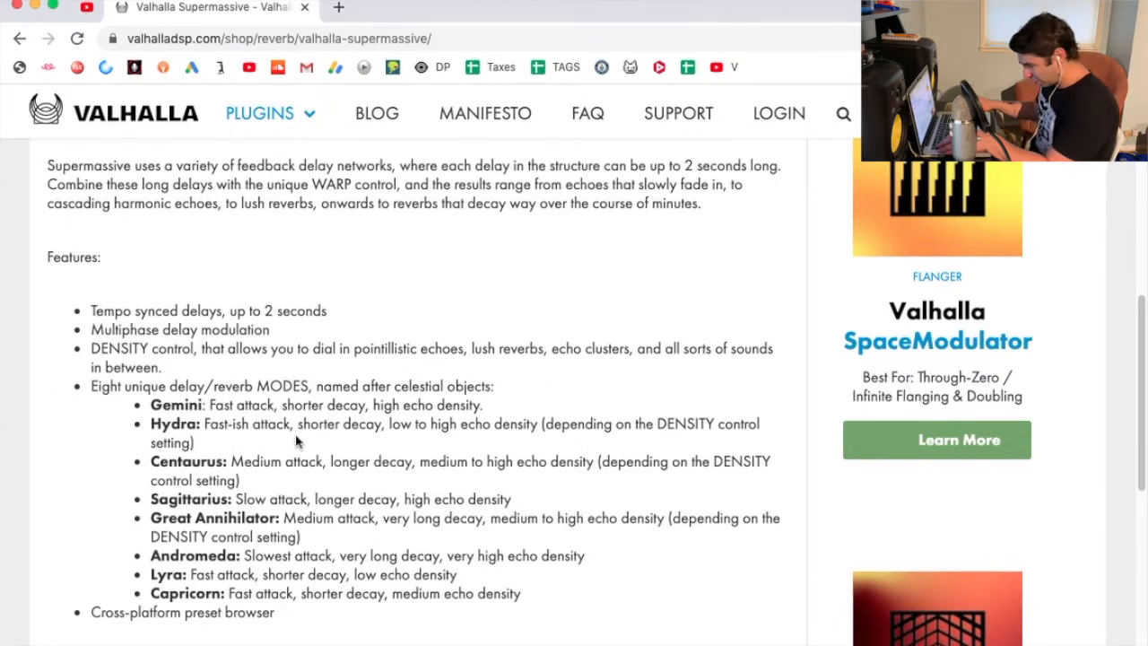
pyautogui.click(35, 7)
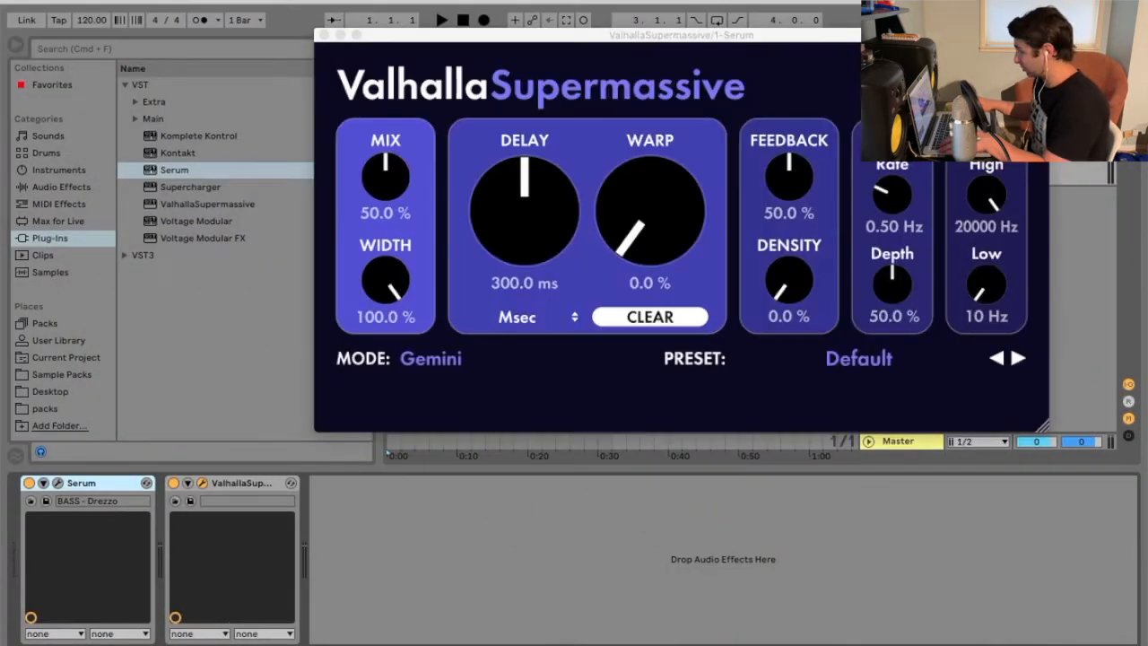
# Load the Dotted8thChorusEcho preset from Supermassive's dotted echoes.
pyautogui.moveTo(704, 36); pyautogui.dragTo(672, 47)
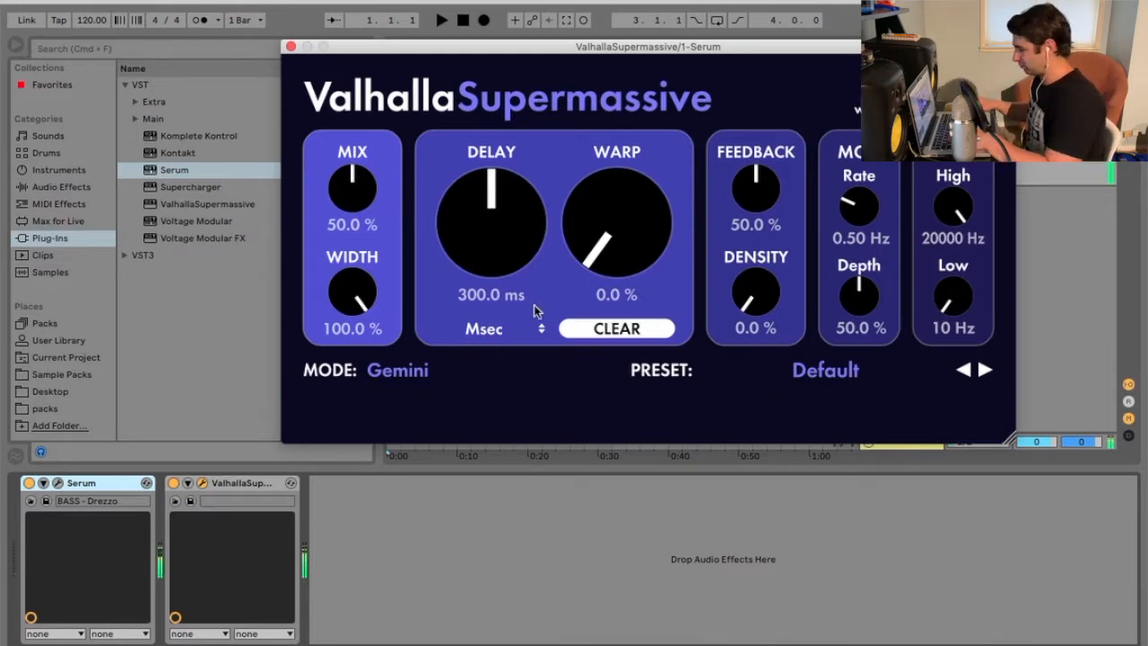
pyautogui.click(811, 373)
pyautogui.moveTo(805, 535)
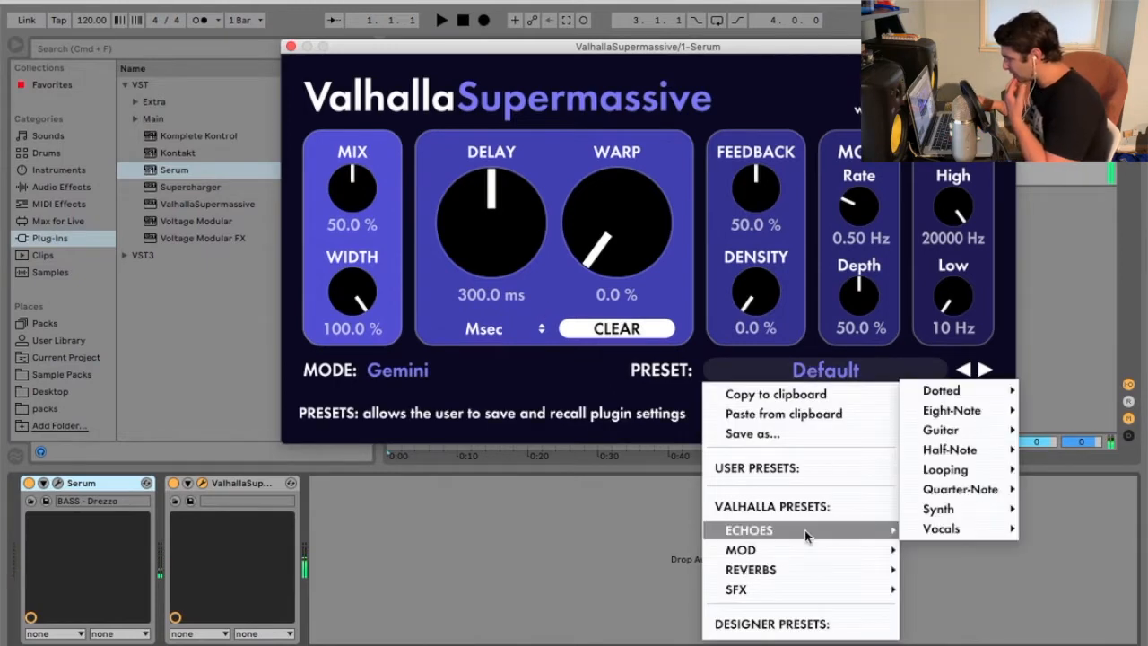
pyautogui.moveTo(941, 390)
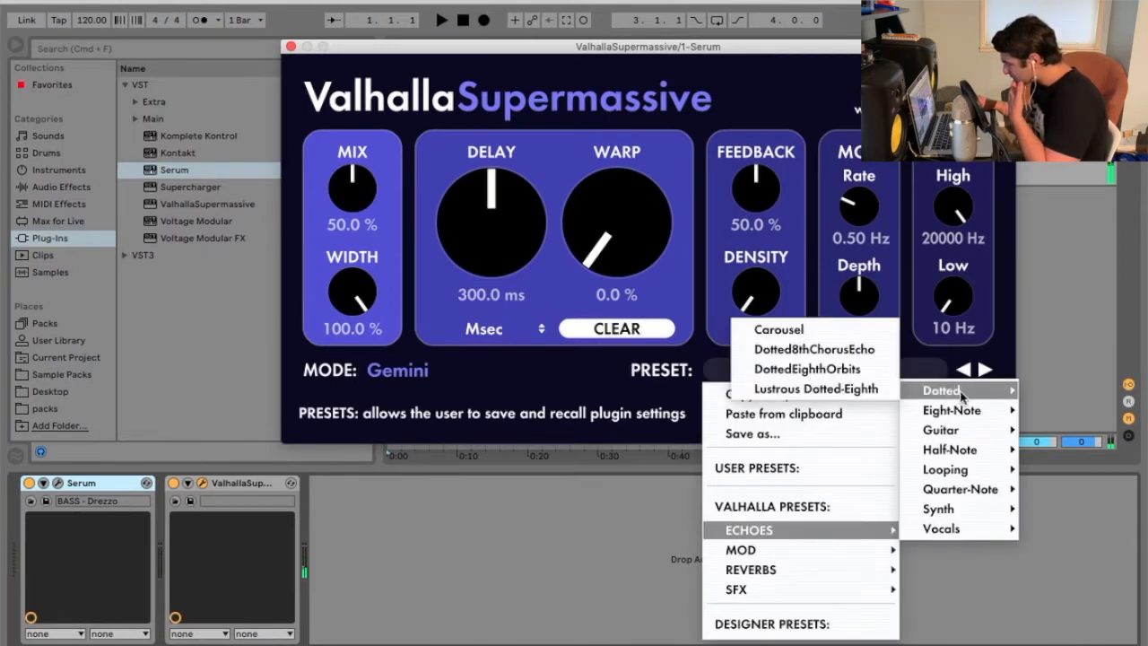
pyautogui.click(850, 350)
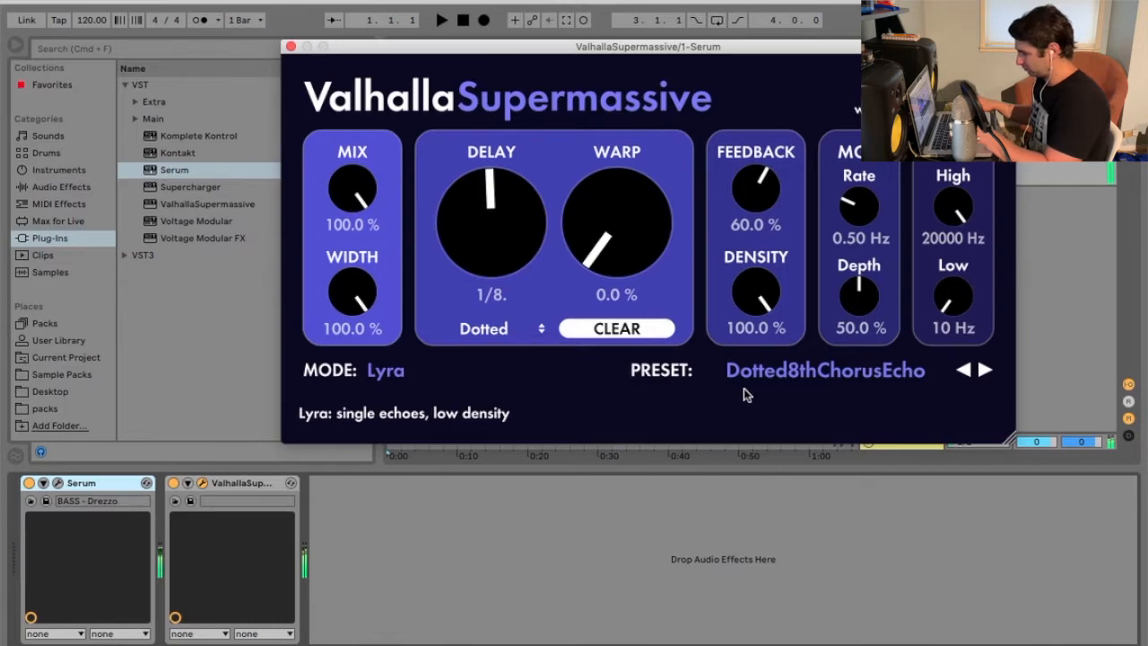
# Load the Reverse Eighth-note preset from Supermassive's echoes.
pyautogui.click(776, 375)
pyautogui.moveTo(798, 530)
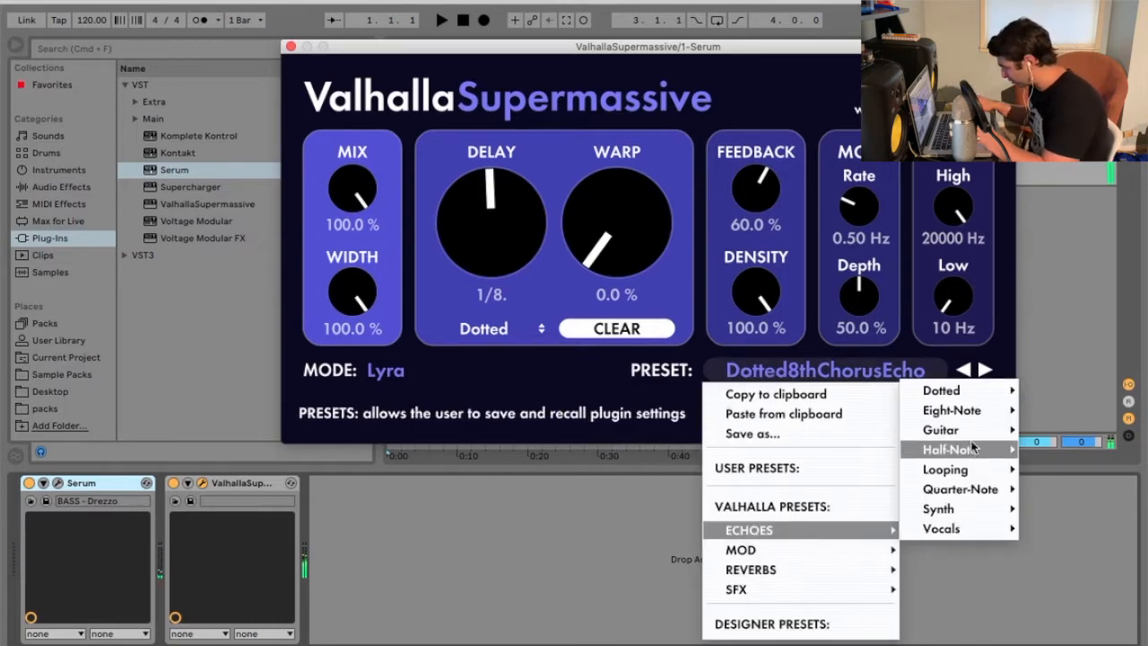
pyautogui.moveTo(946, 429)
pyautogui.click(823, 405)
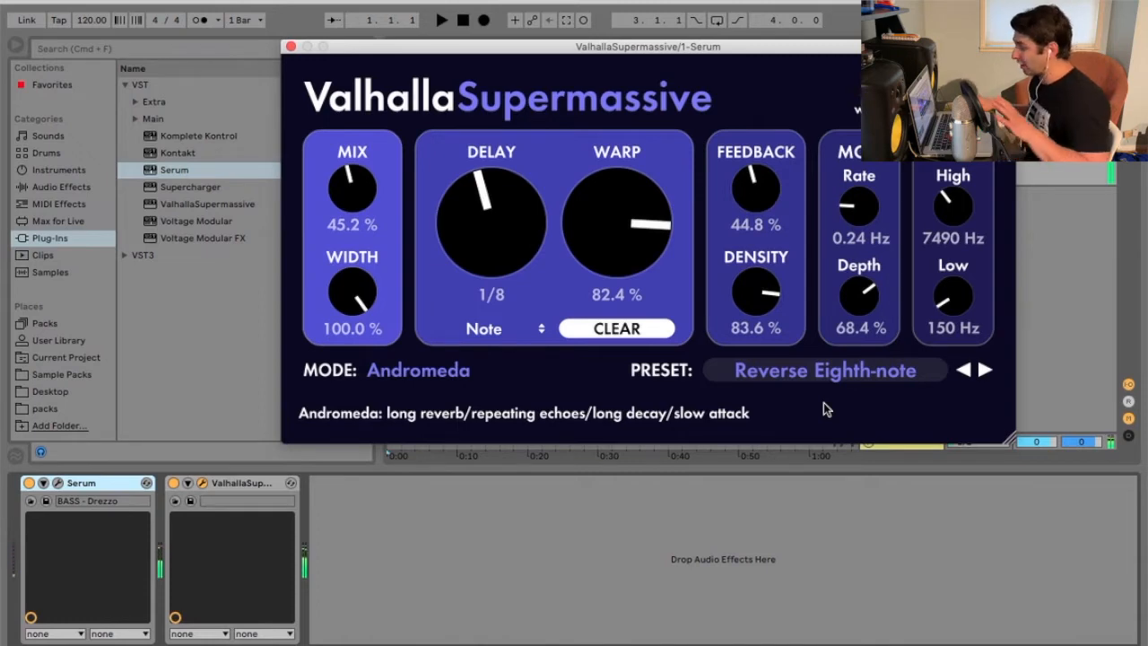
# Load the AmbienceChorus preset from Supermassive's MOD Ambience group.
pyautogui.click(847, 383)
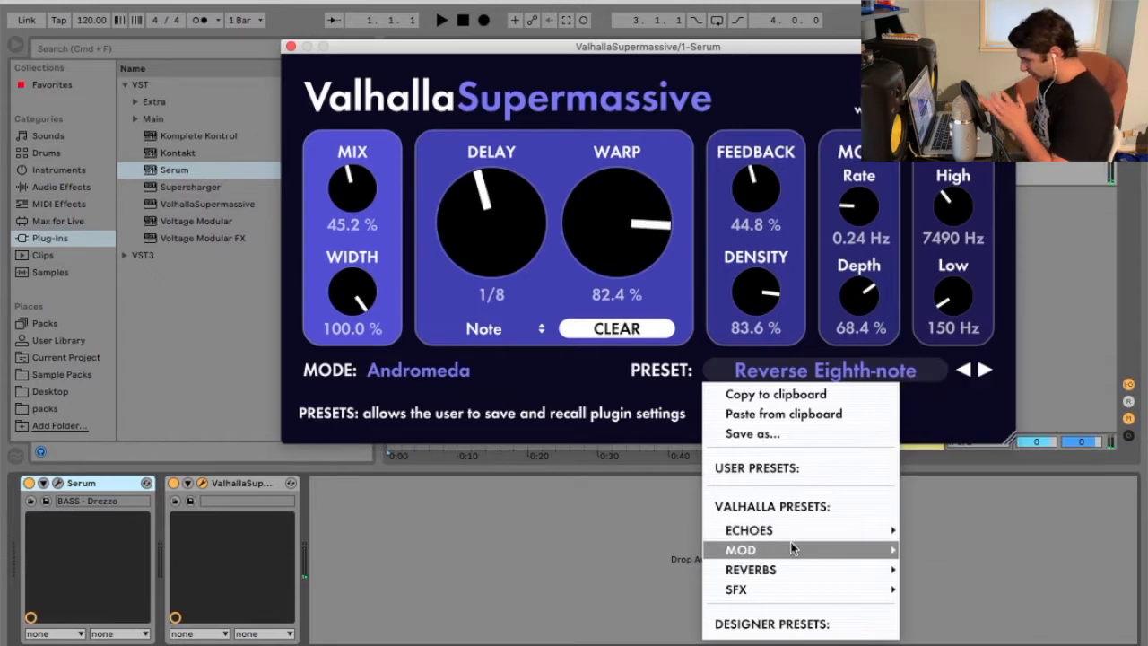
pyautogui.moveTo(792, 546)
pyautogui.moveTo(950, 496)
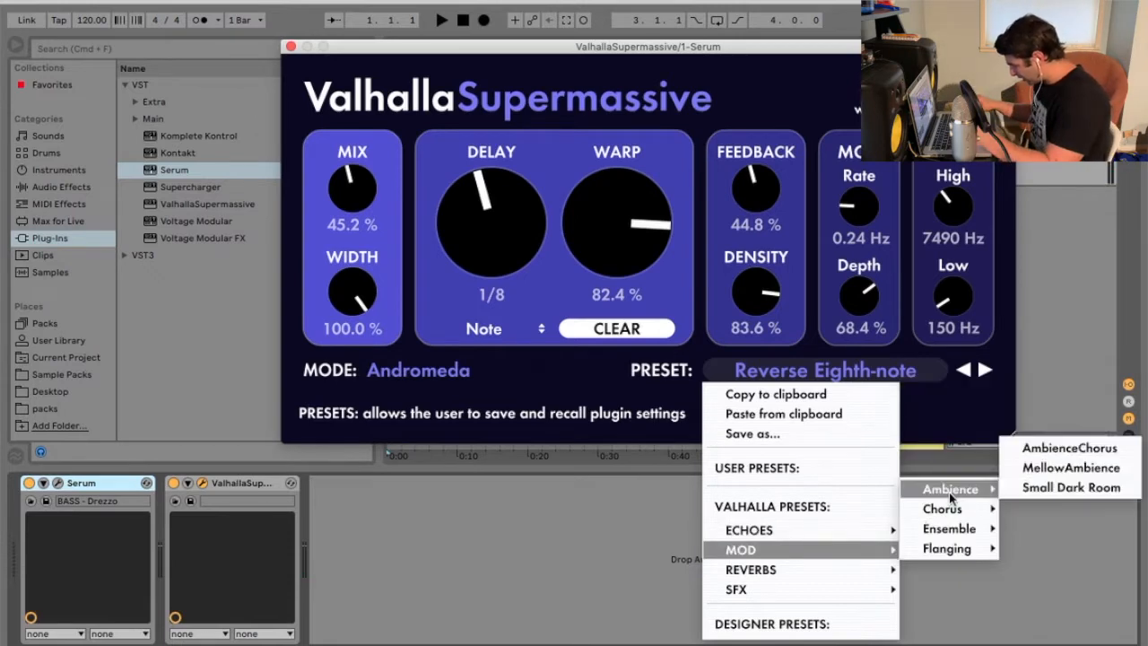
pyautogui.click(1069, 448)
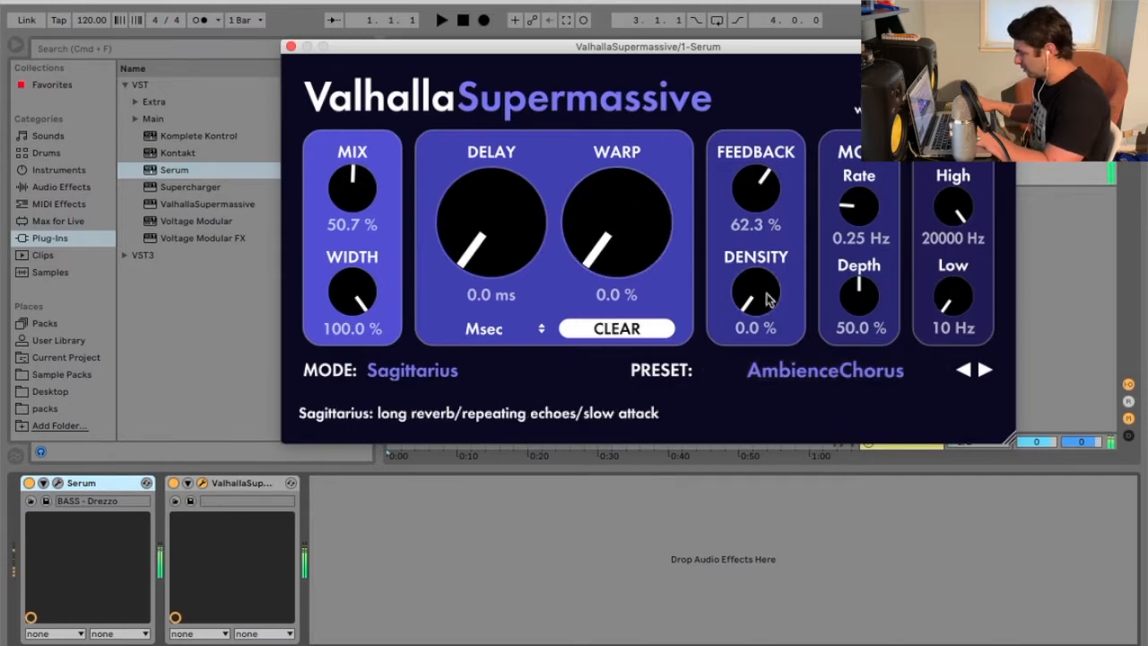
# Load the Synth Wider preset from Supermassive's synth echoes.
pyautogui.click(762, 369)
pyautogui.moveTo(814, 567)
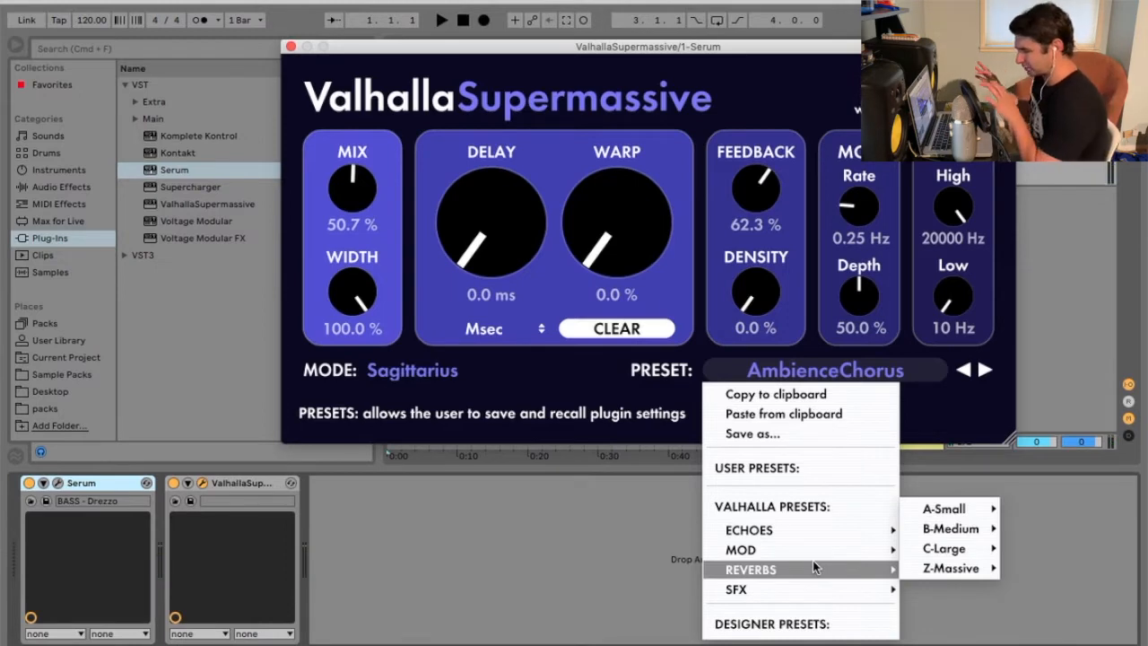
pyautogui.moveTo(824, 528)
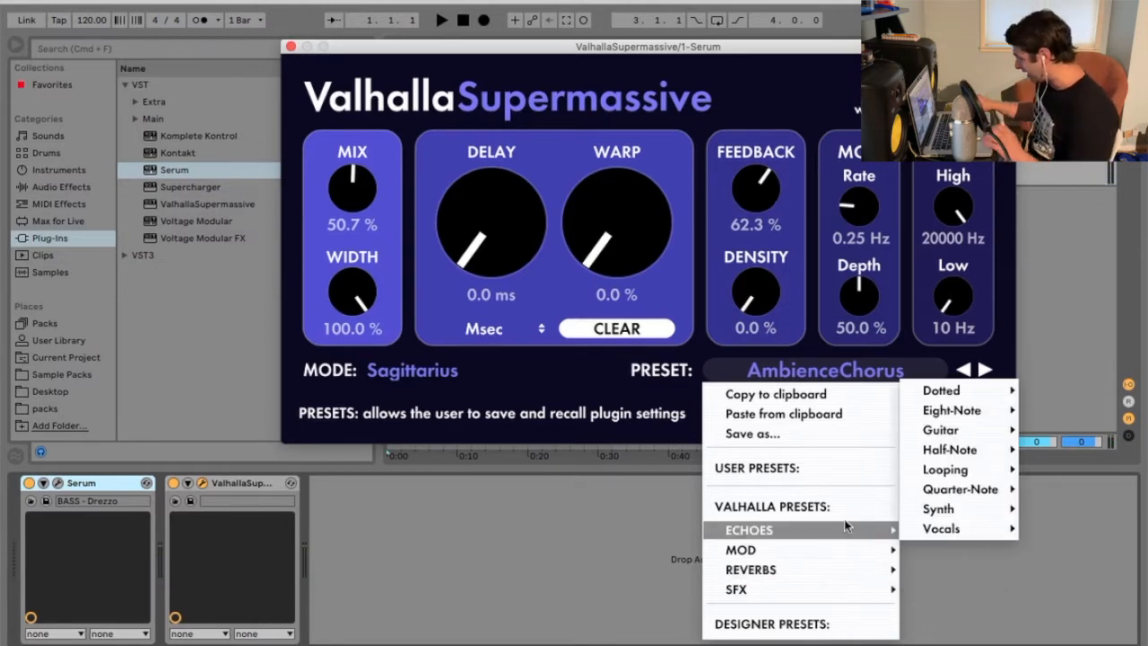
pyautogui.moveTo(937, 509)
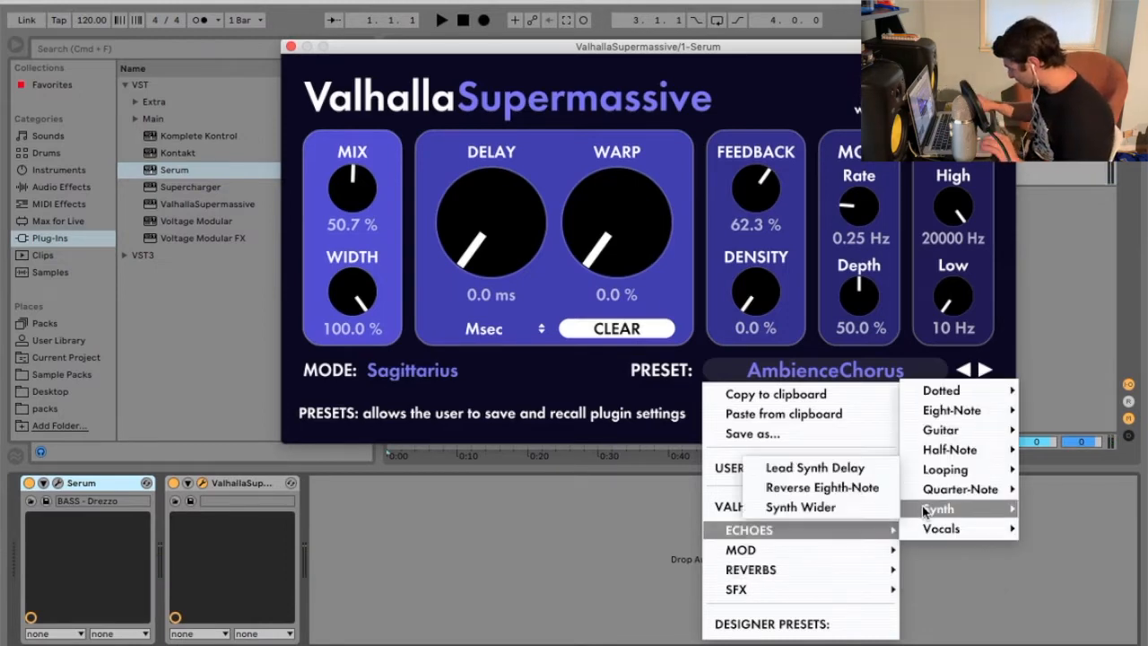
pyautogui.click(850, 505)
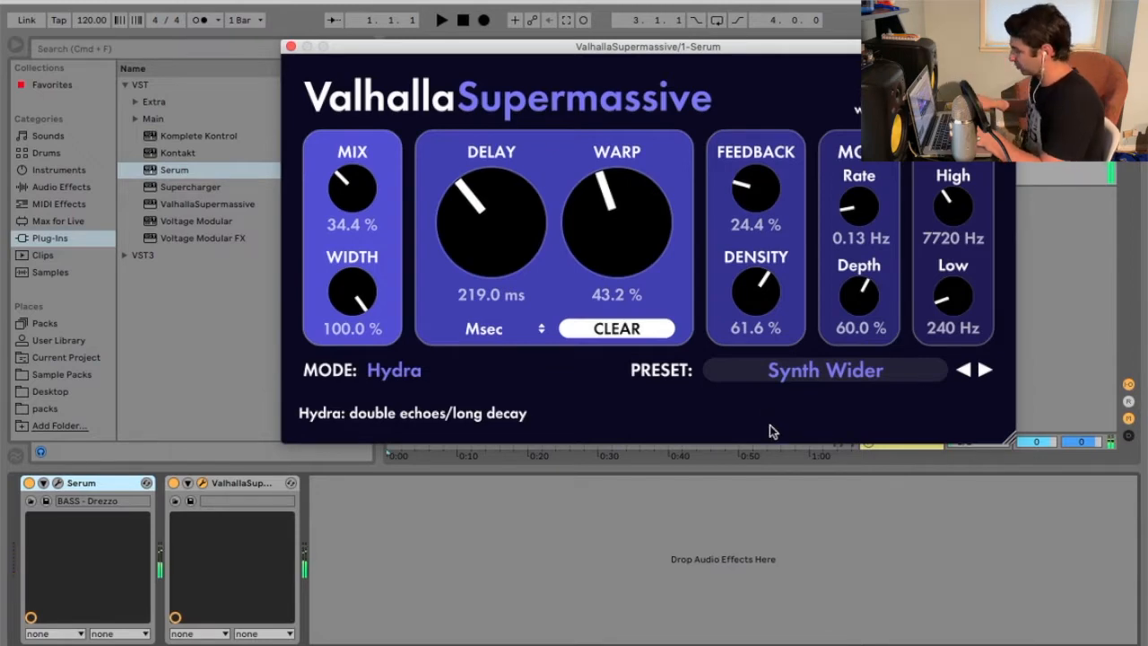
# Load the HollowFlangor preset from Supermassive's MOD Flanging group.
pyautogui.click(859, 371)
pyautogui.moveTo(824, 544)
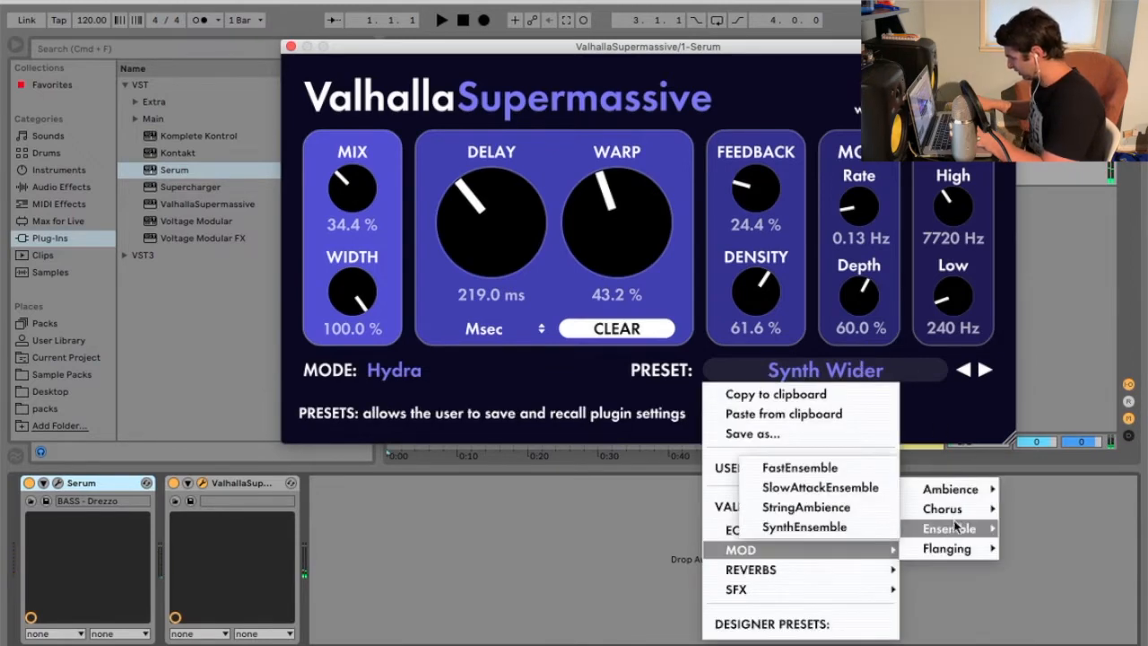
pyautogui.moveTo(951, 549)
pyautogui.click(1067, 509)
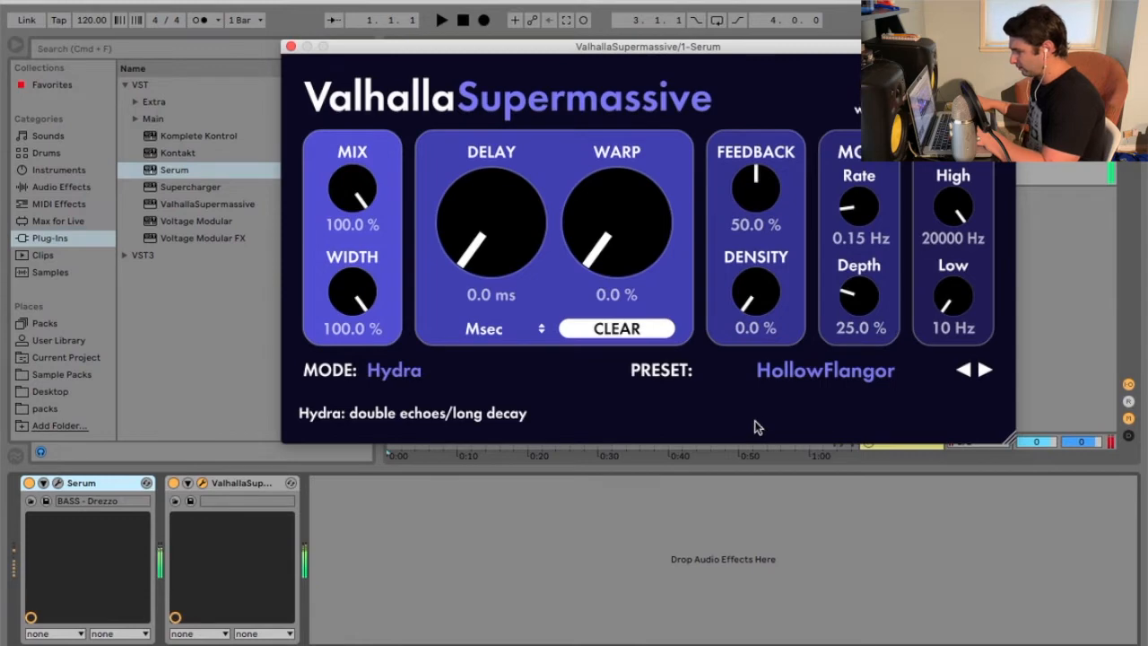
# Try different Warp and Feedback amounts on the HollowFlangor preset and reset Feedback to 50%.
pyautogui.moveTo(630, 253); pyautogui.dragTo(618, 367)
pyautogui.moveTo(778, 224); pyautogui.dragTo(742, 202)
pyautogui.doubleClick(744, 199)
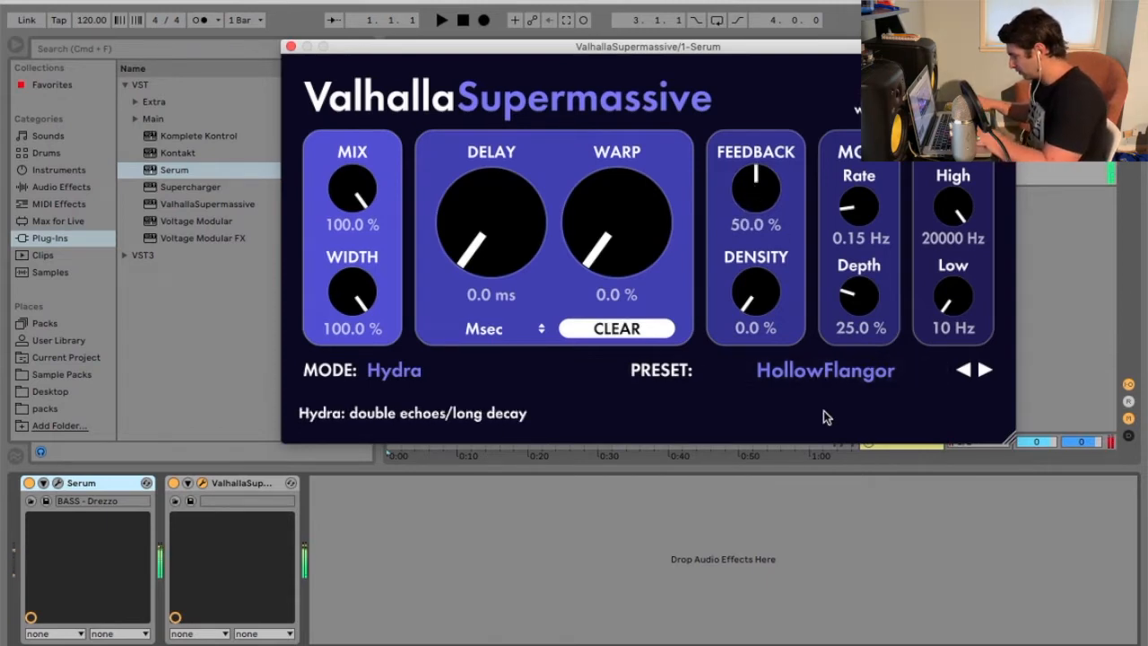
# Load the SpaceIsThePlace preset from Supermassive's Z-Massive reverbs.
pyautogui.click(859, 371)
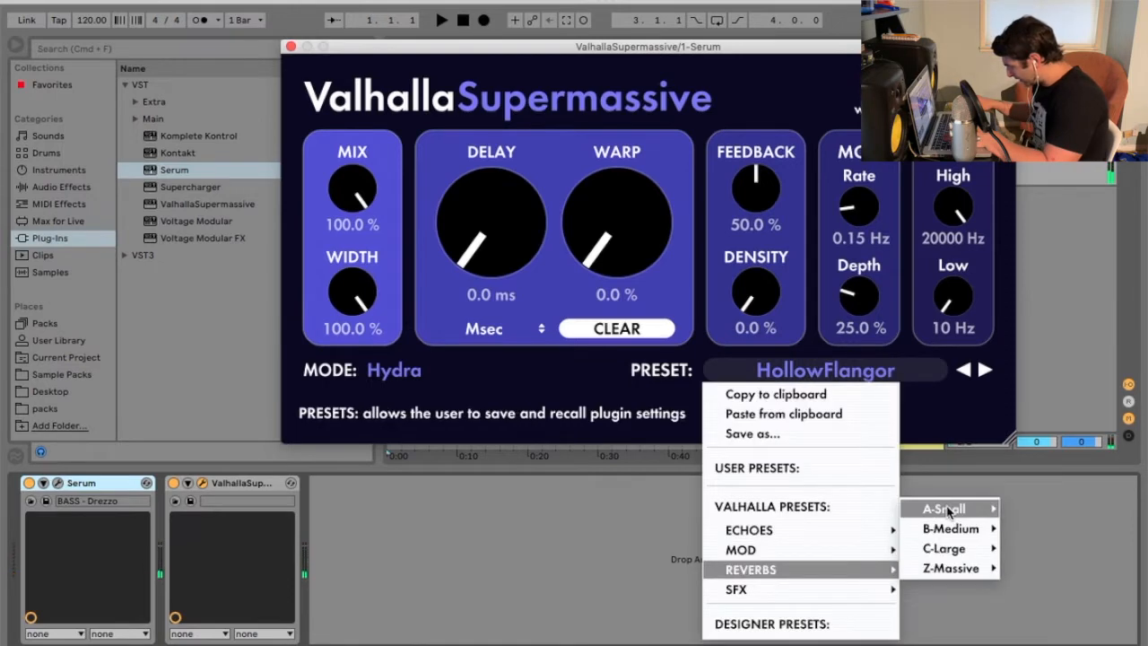
pyautogui.moveTo(949, 568)
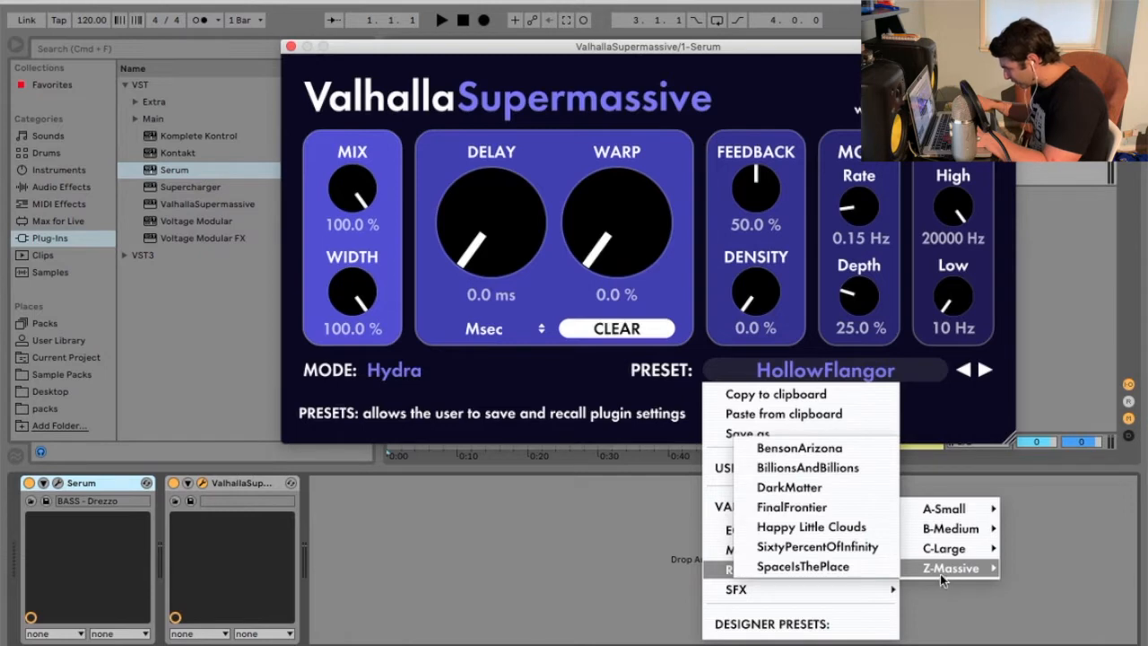
pyautogui.click(834, 565)
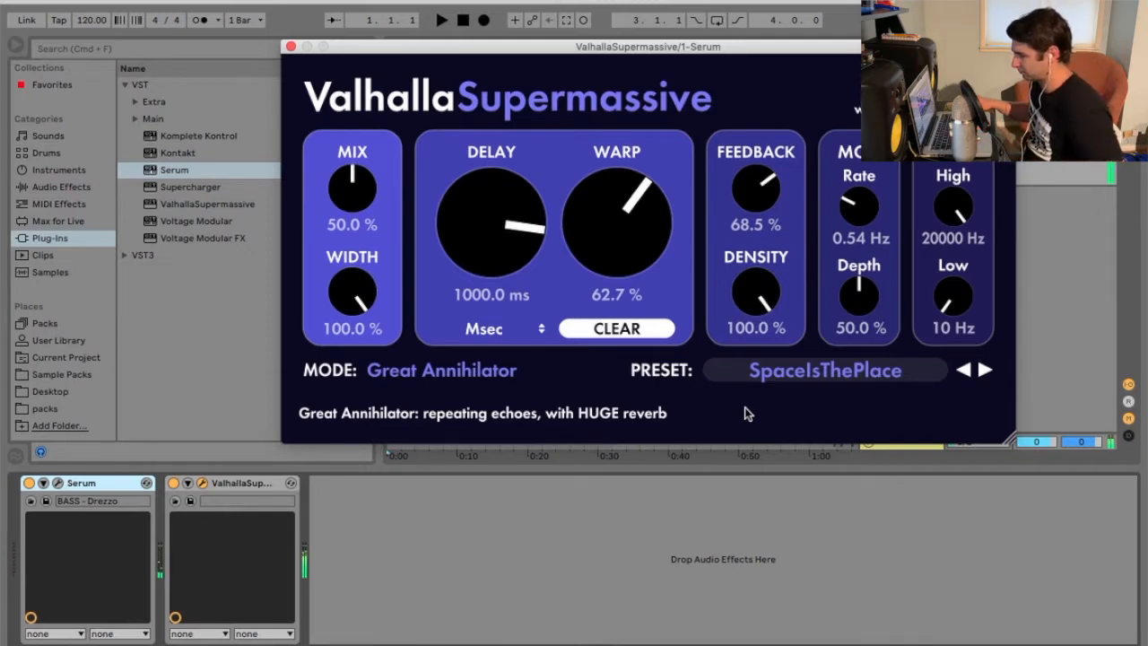
# Load the HydraHarp preset from Supermassive's C-Large reverbs.
pyautogui.click(792, 381)
pyautogui.moveTo(832, 560)
pyautogui.moveTo(970, 564)
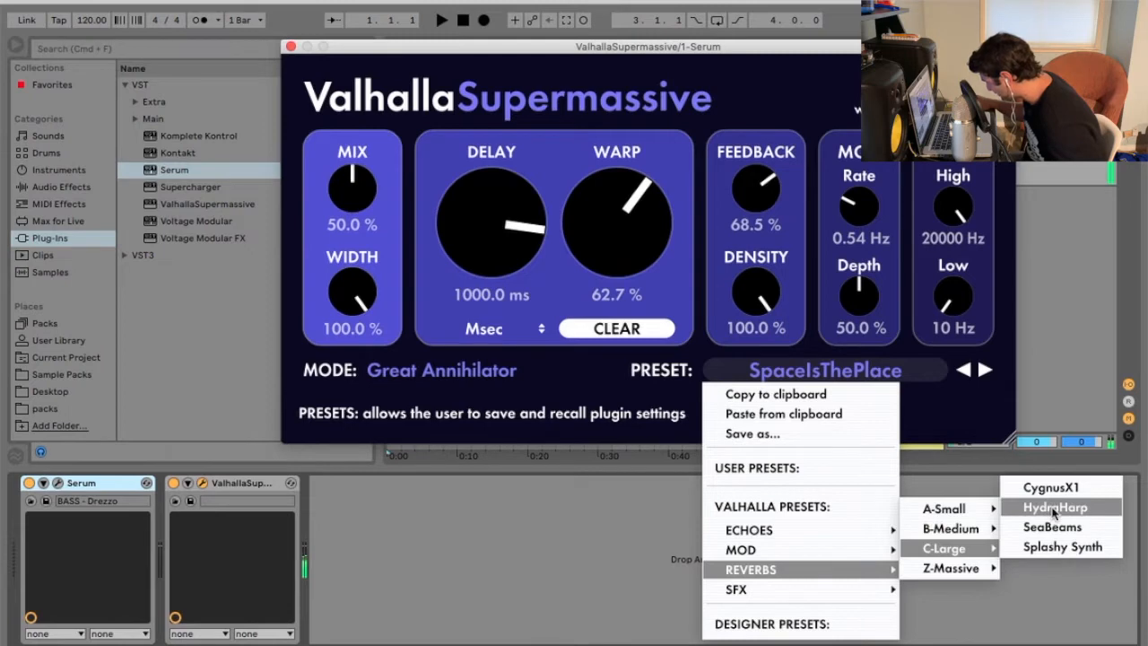
pyautogui.click(1054, 508)
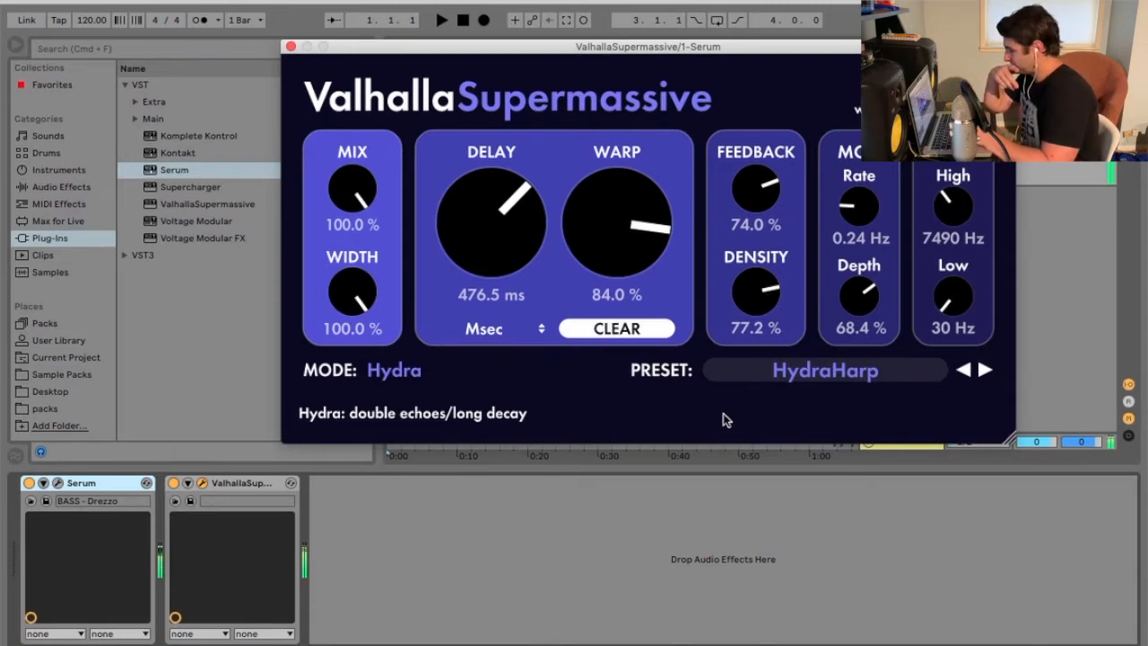
# Load the Gauzyverb preset from the Magnetars group of Supermassive's SFX presets.
pyautogui.click(790, 370)
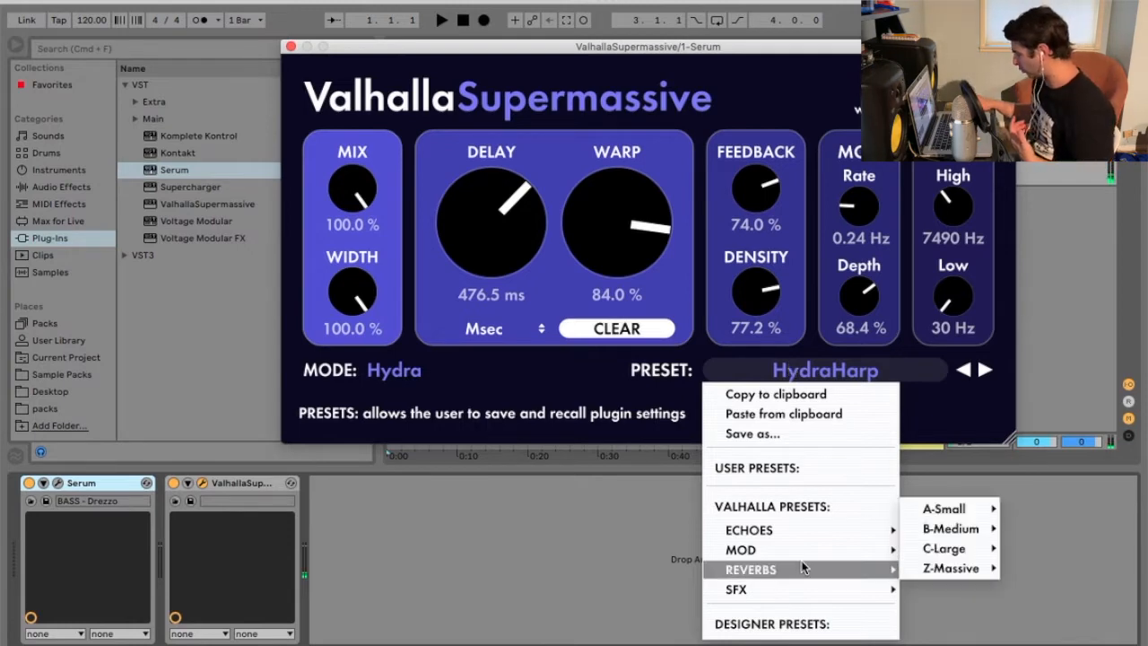
pyautogui.moveTo(880, 595)
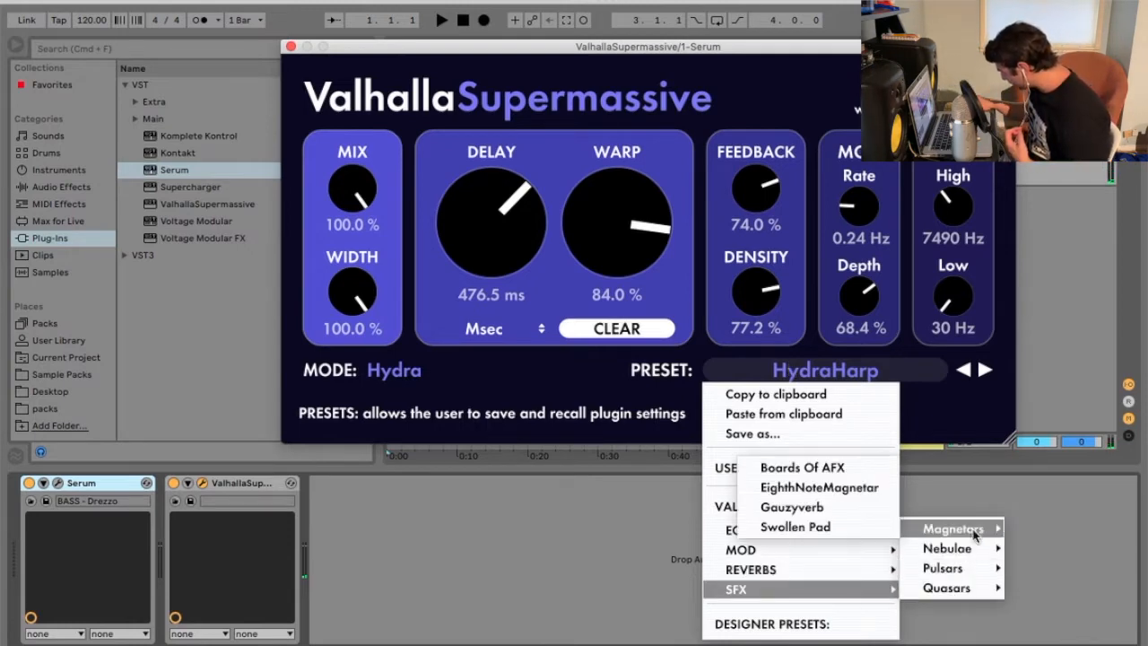
pyautogui.moveTo(947, 550)
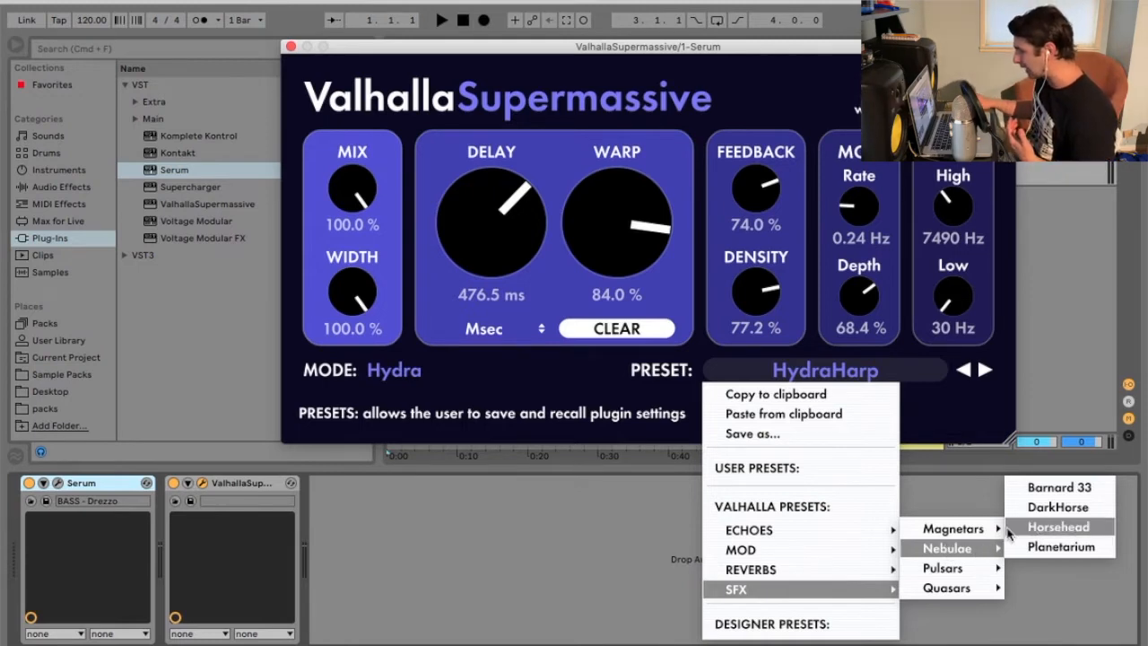
pyautogui.moveTo(983, 536)
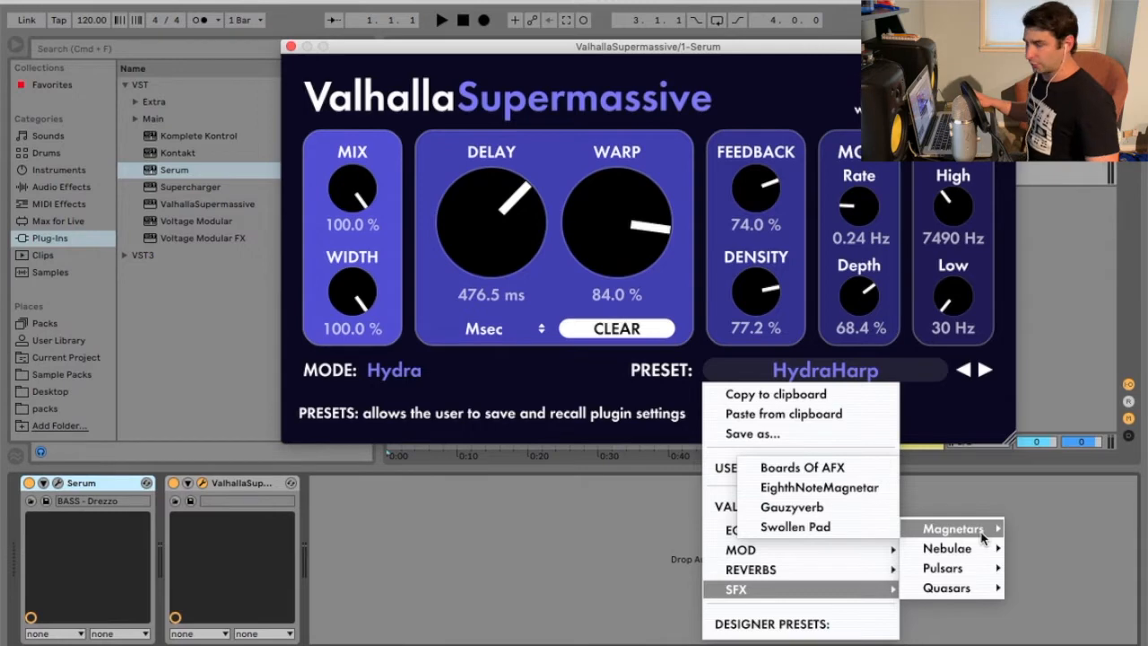
pyautogui.click(850, 506)
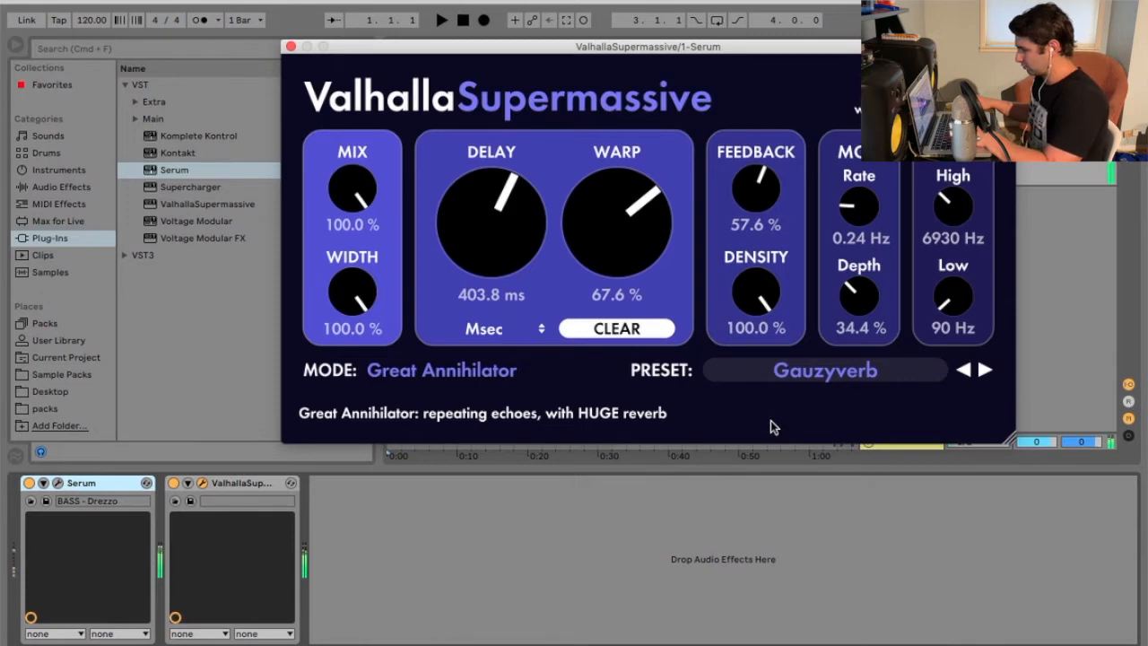
# Load the Glorious Quarter-Note preset from Supermassive's quarter-note echoes.
pyautogui.click(793, 376)
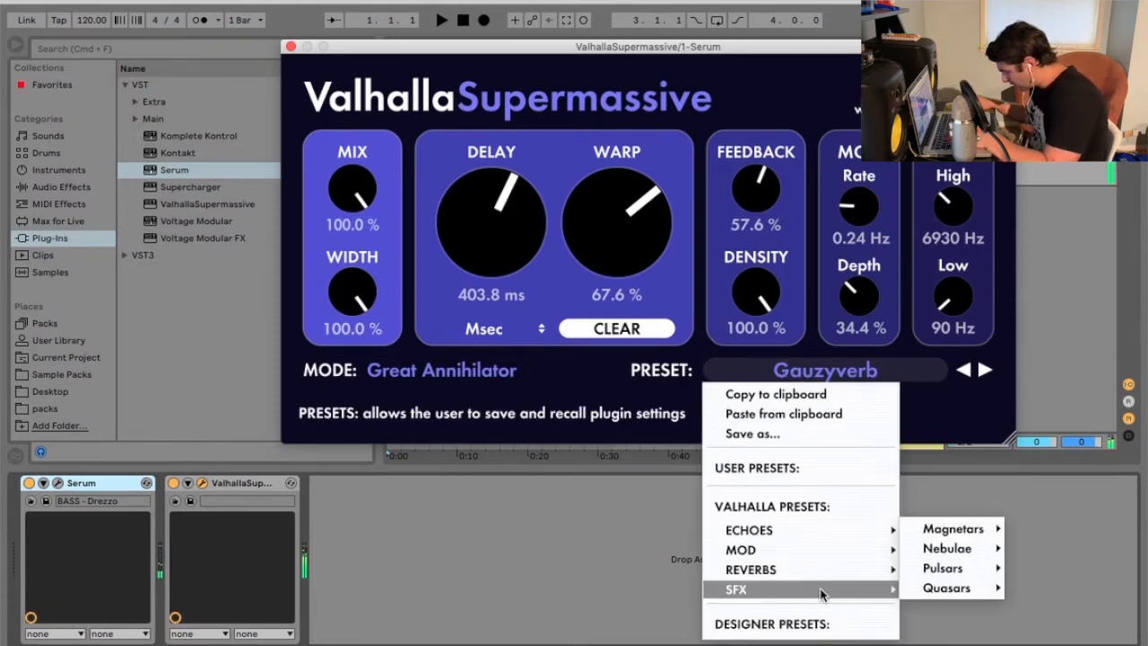
pyautogui.moveTo(821, 532)
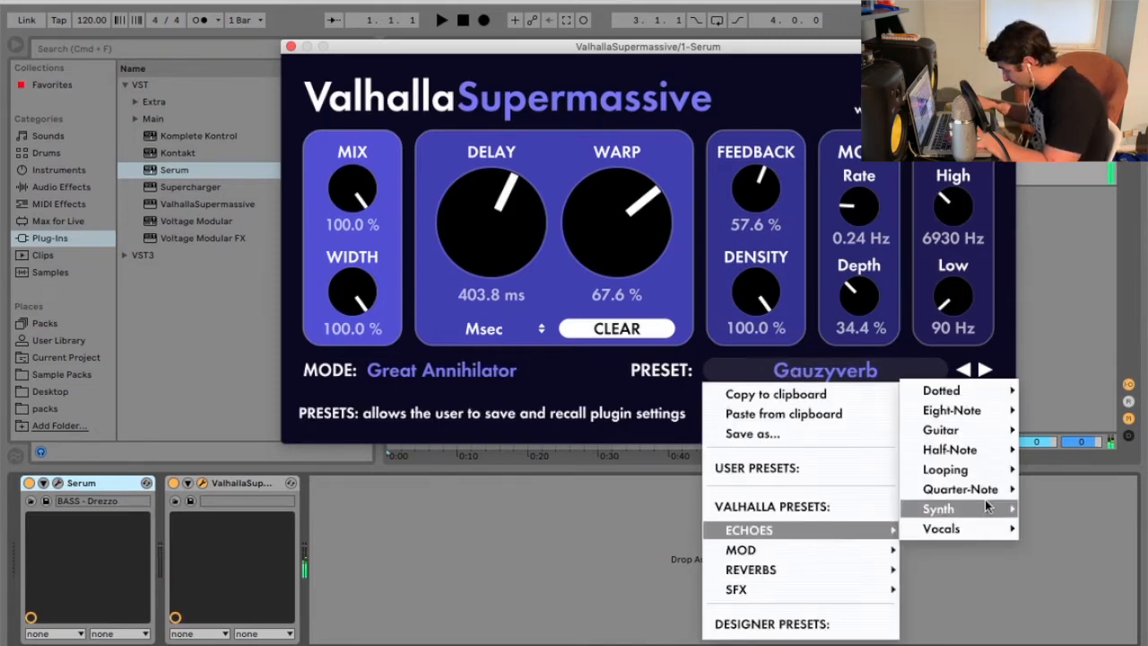
pyautogui.moveTo(977, 484)
pyautogui.moveTo(976, 450)
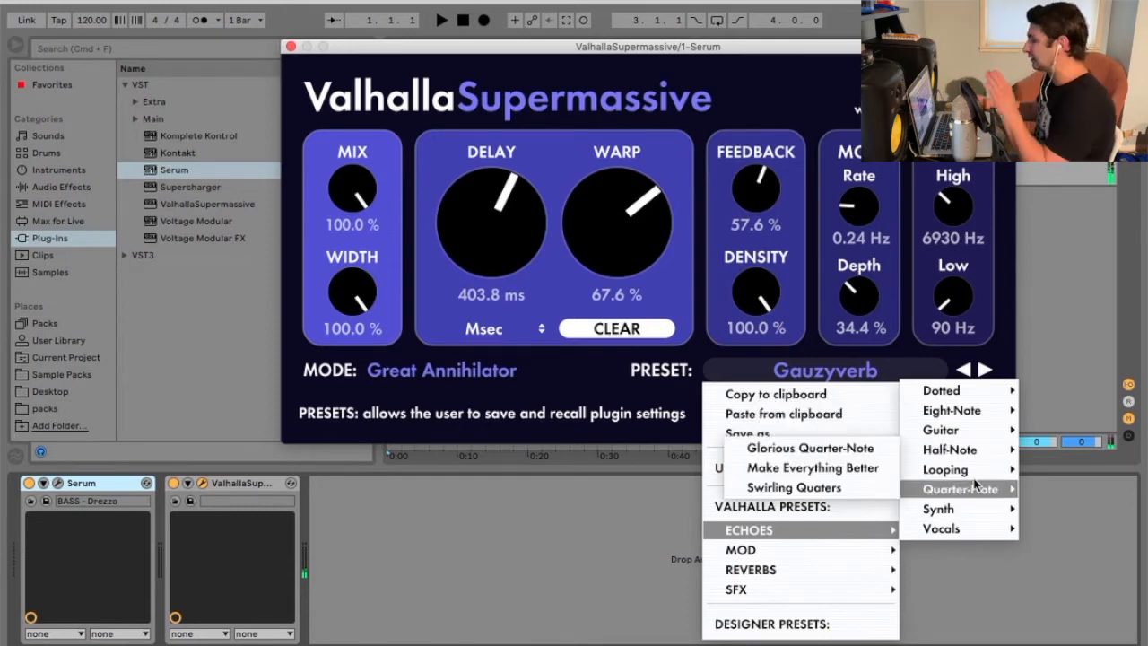
pyautogui.click(883, 450)
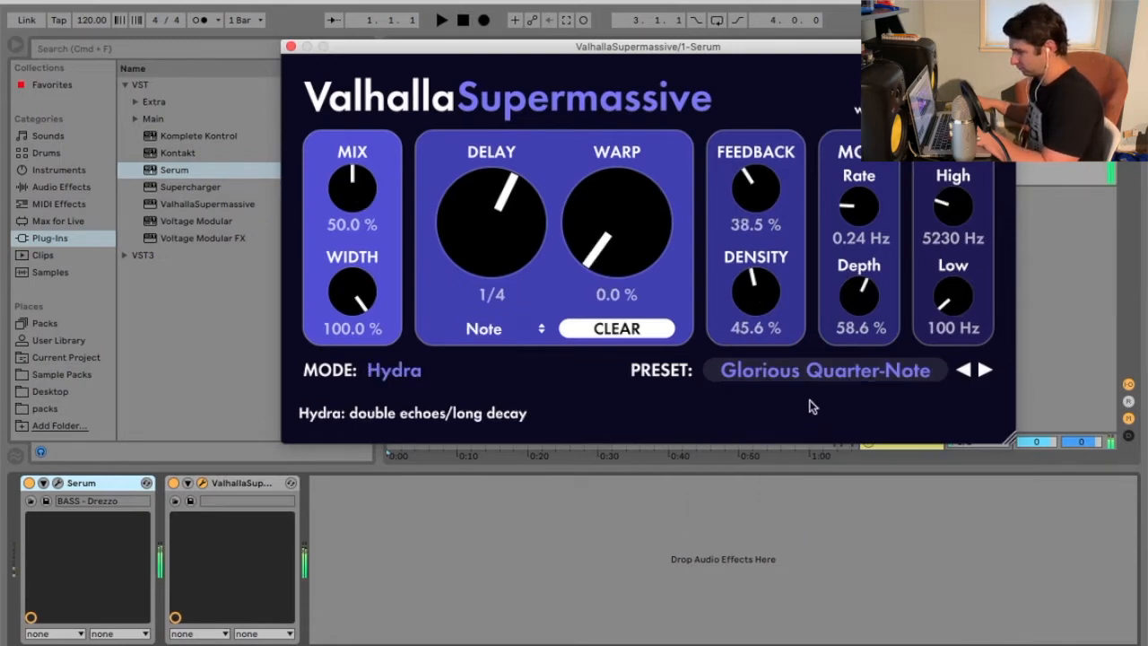
# Replace the Supermassive device after Serum with a fresh instance of ValhallaSupermassive and close its plug-in window.
pyautogui.click(733, 375)
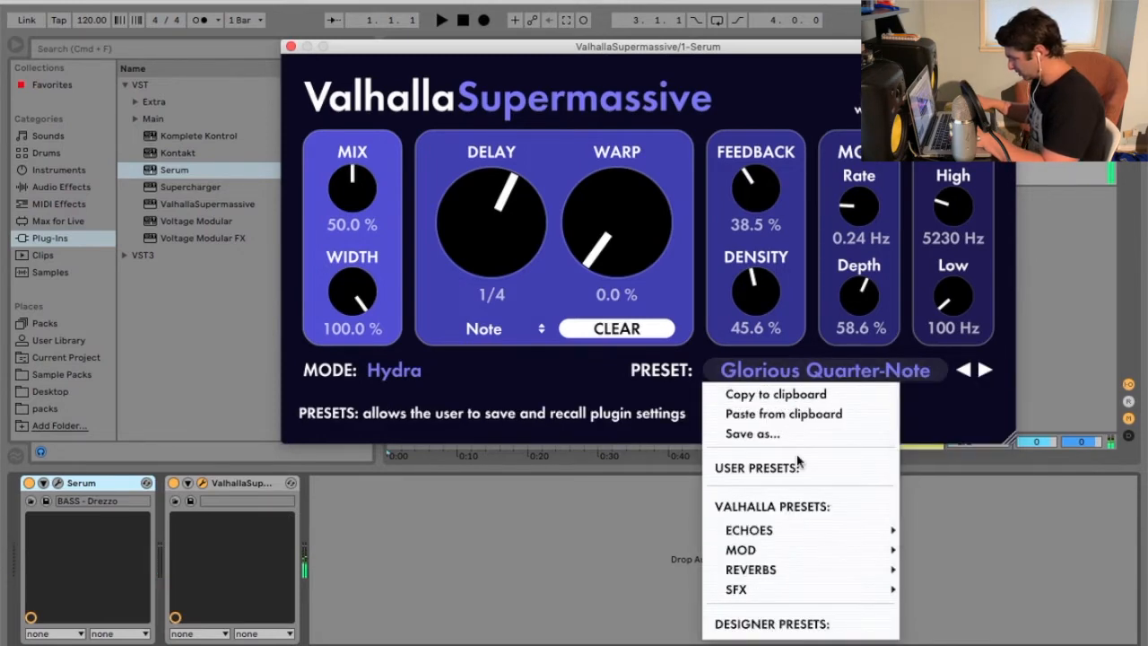
pyautogui.click(722, 394)
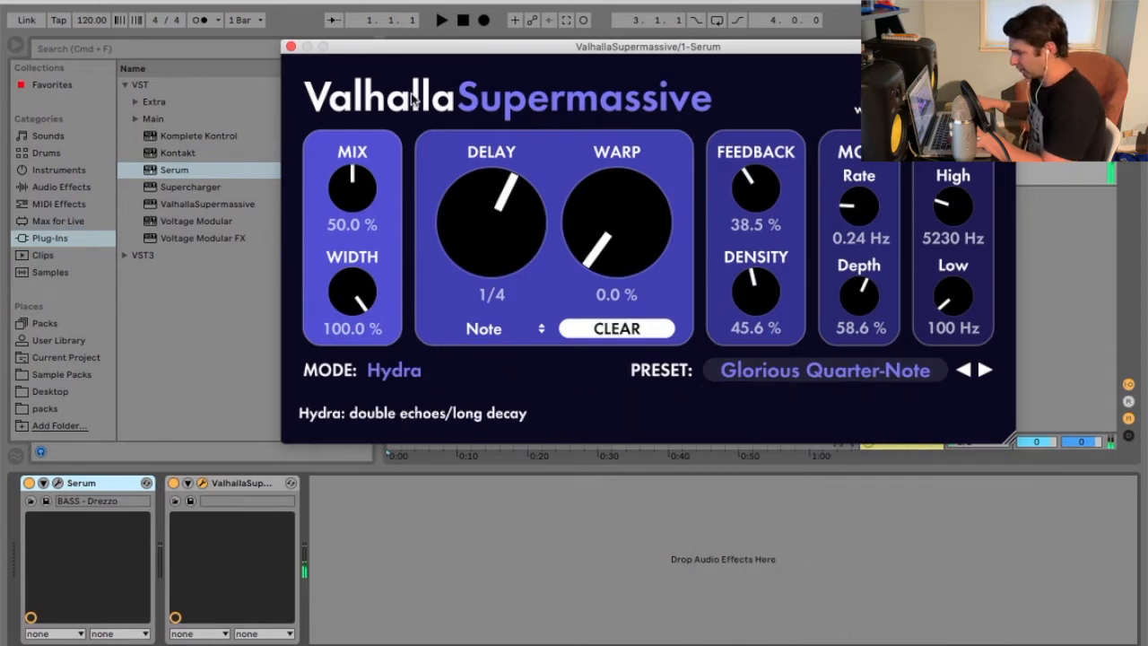
pyautogui.click(290, 46)
pyautogui.click(240, 482)
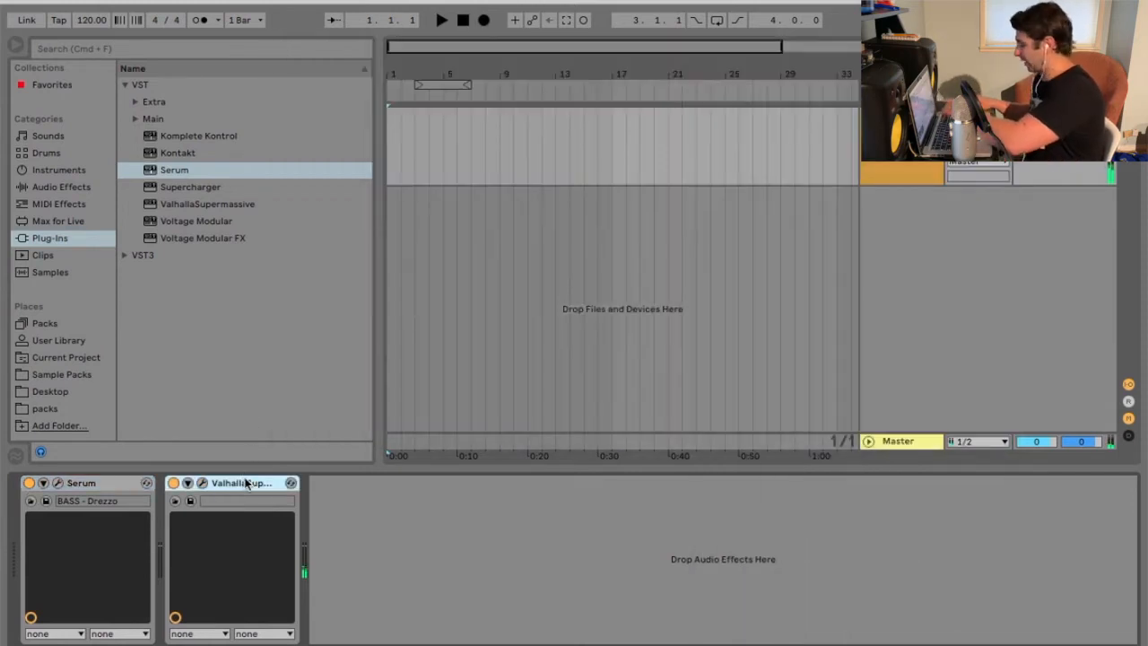
pyautogui.press('Delete')
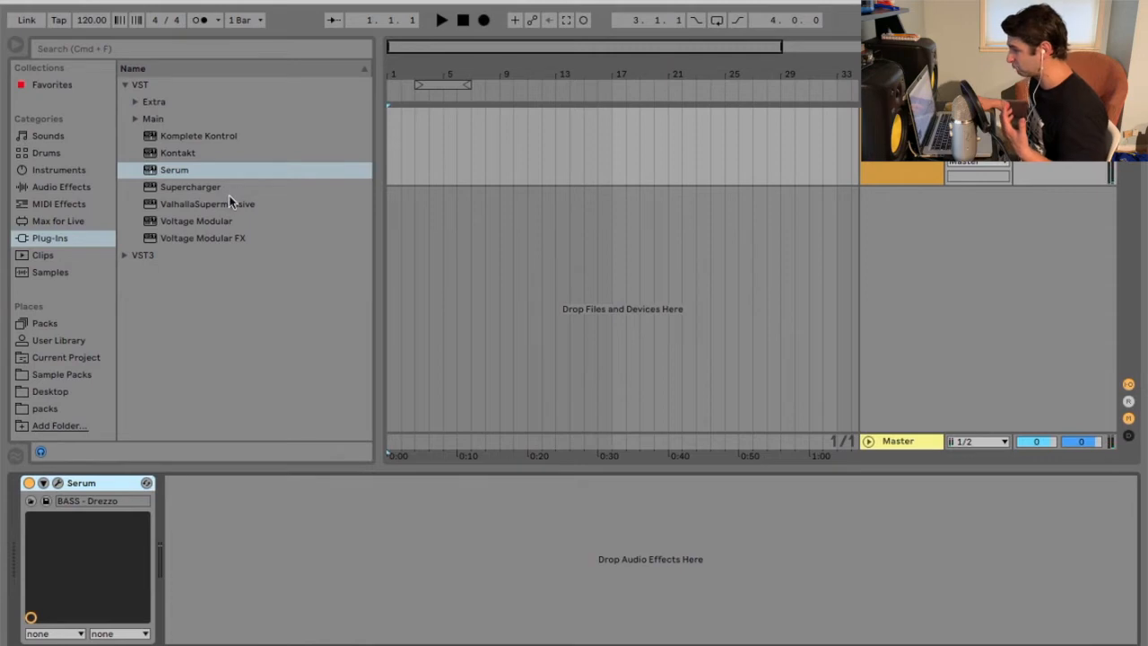
pyautogui.doubleClick(241, 205)
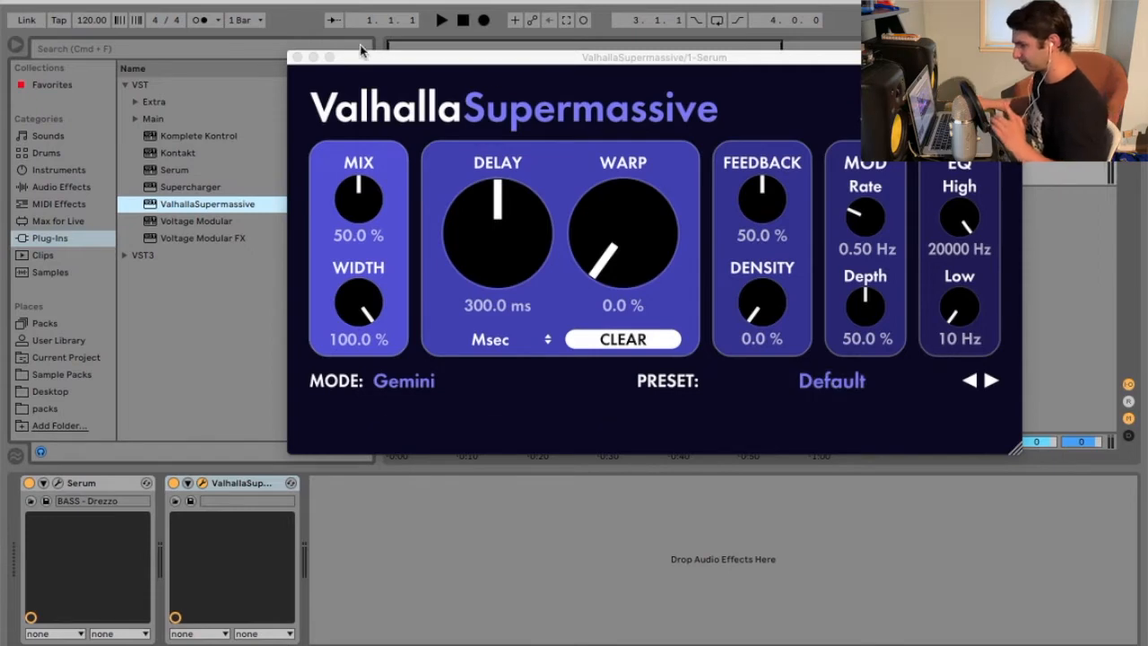
pyautogui.click(298, 57)
# Group the Supermassive device into an Audio Effect Rack and create a second, empty chain in it.
pyautogui.rightClick(249, 485)
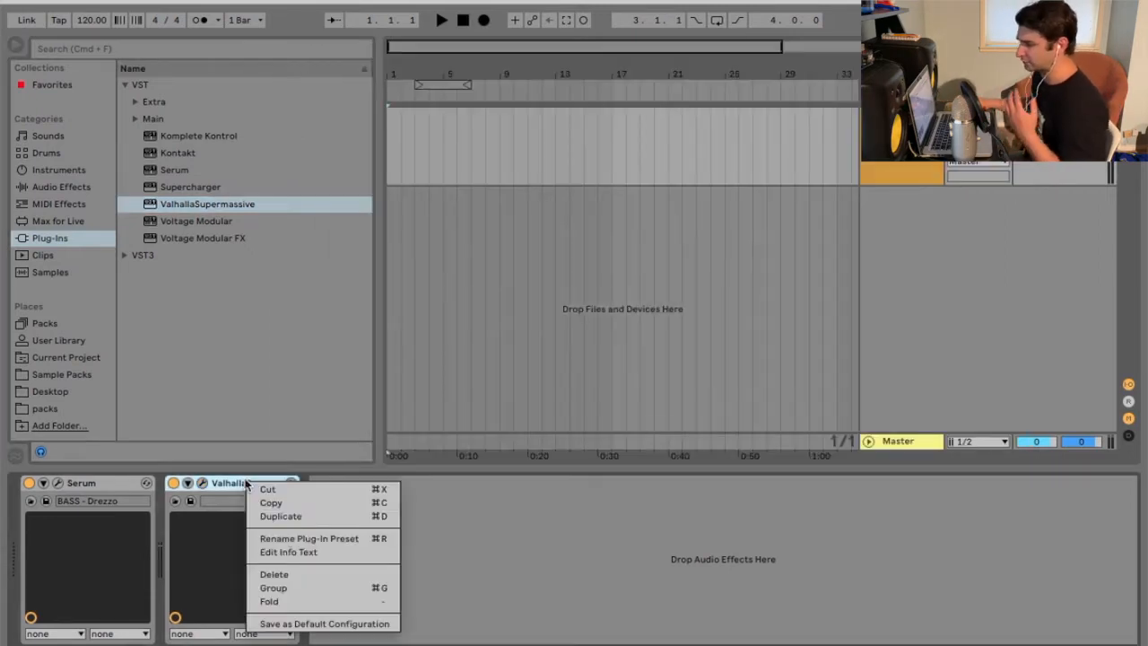
pyautogui.click(274, 588)
pyautogui.click(174, 515)
pyautogui.rightClick(210, 554)
pyautogui.click(237, 559)
# Rename the rack chain that holds Supermassive to WET.
pyautogui.click(220, 530)
pyautogui.rightClick(213, 530)
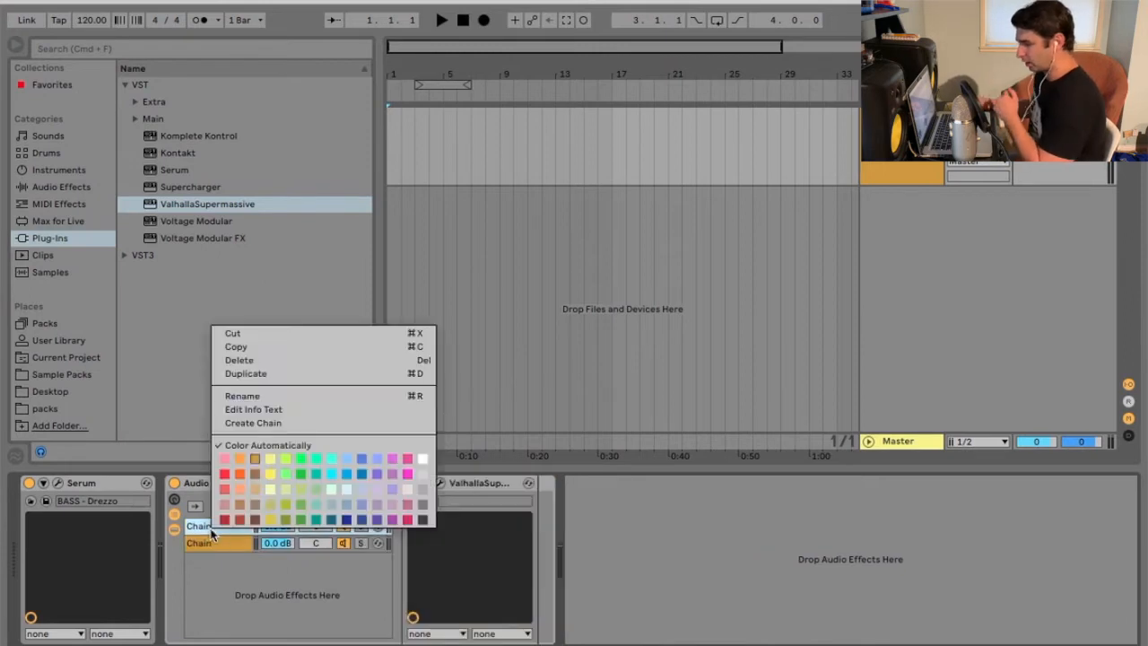
pyautogui.click(261, 396)
pyautogui.write('WET')
pyautogui.press('Return')
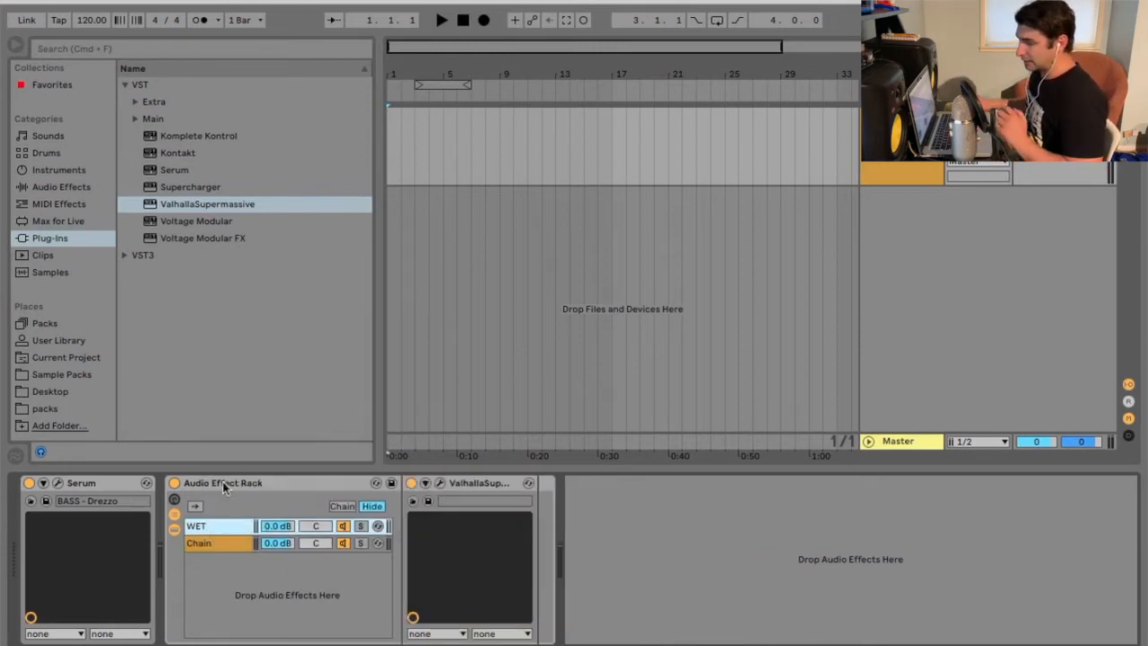
# Rename the empty second chain of the rack to DRY.
pyautogui.click(197, 545)
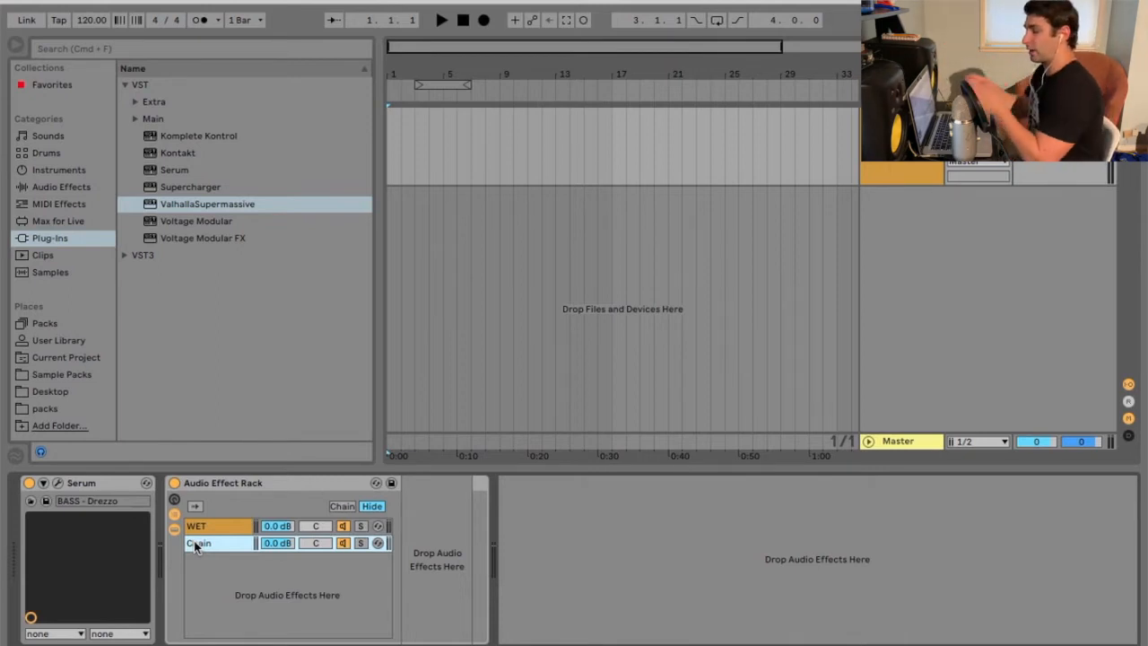
pyautogui.rightClick(195, 546)
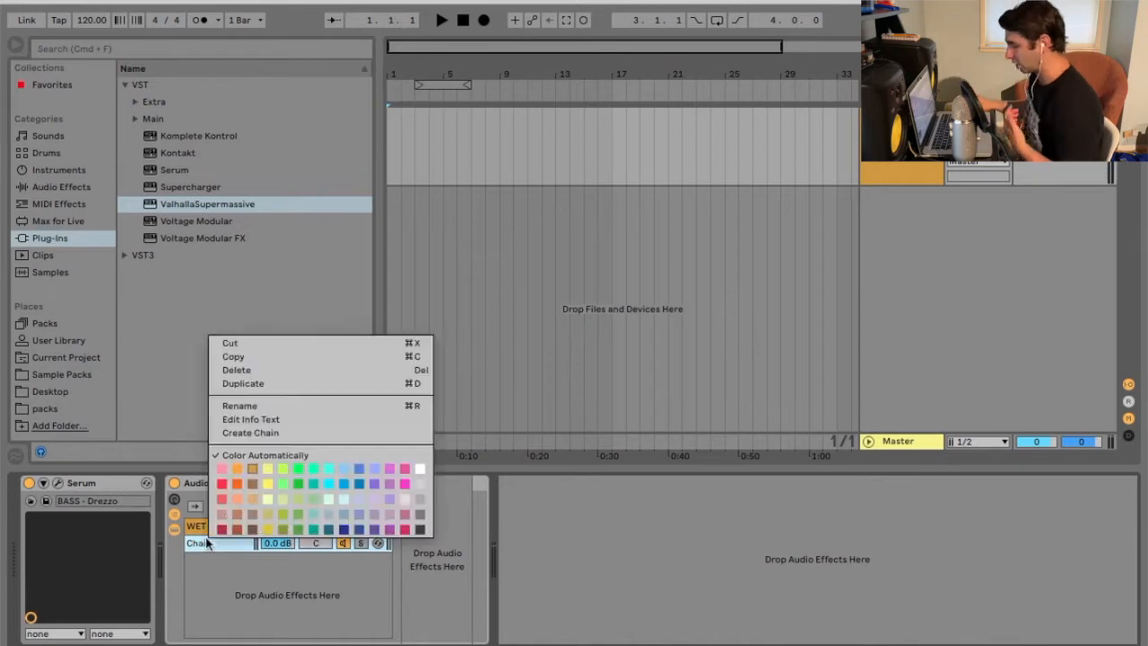
pyautogui.click(258, 408)
pyautogui.write('DRY')
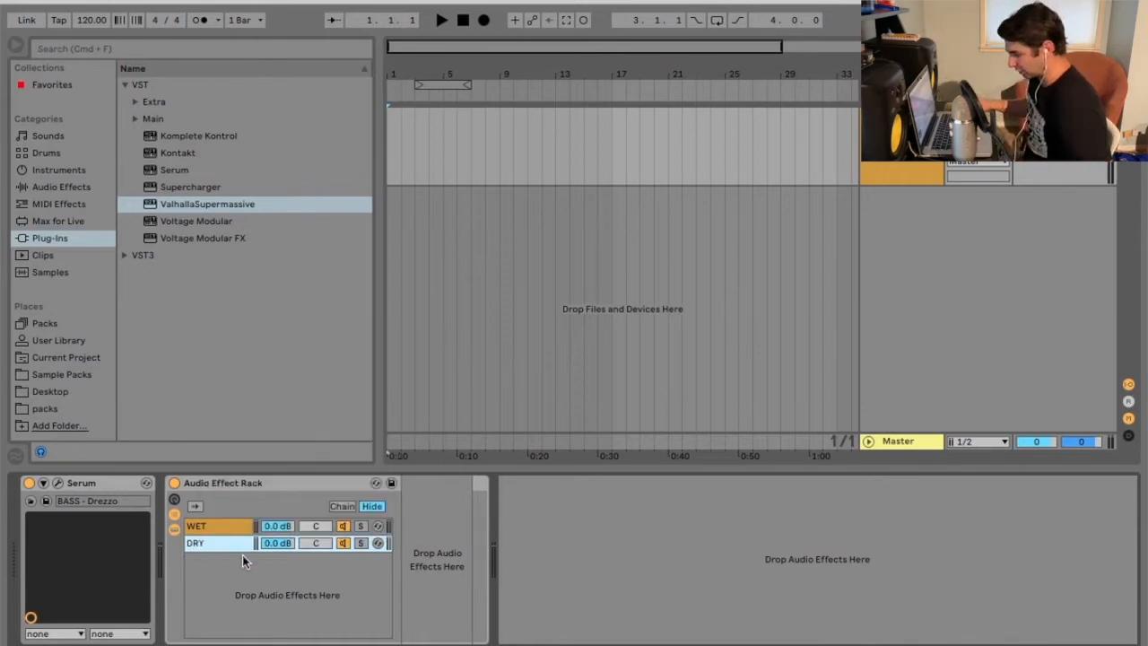
# Open Supermassive from the WET chain and set its Mix to 100%.
pyautogui.click(231, 527)
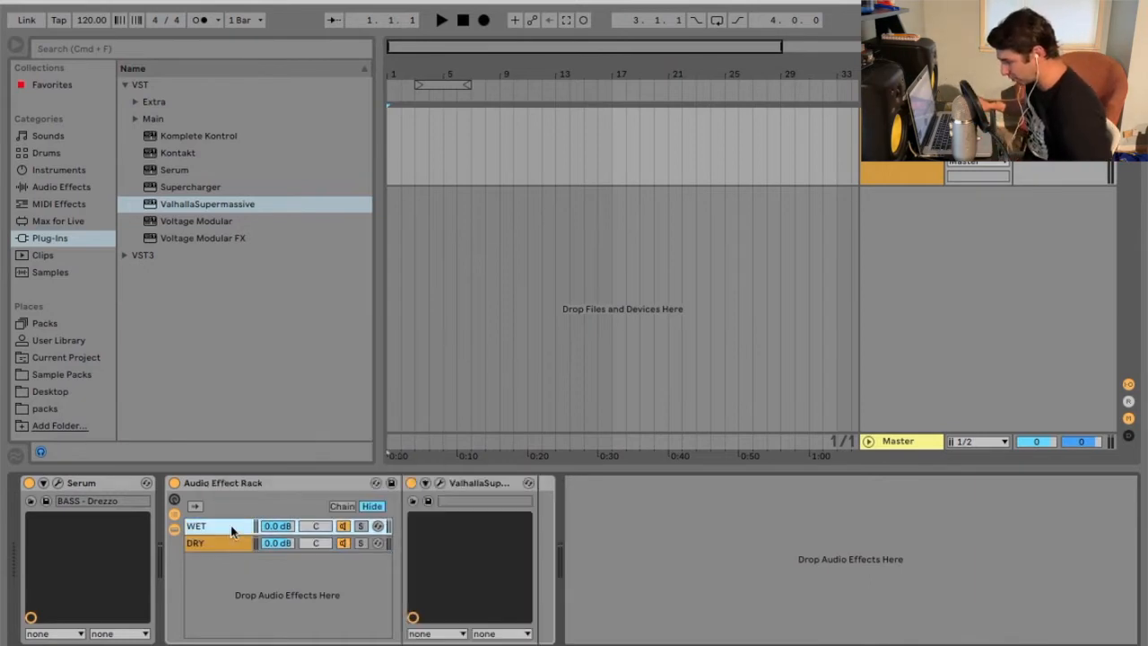
pyautogui.click(440, 483)
pyautogui.moveTo(478, 57); pyautogui.dragTo(475, 35)
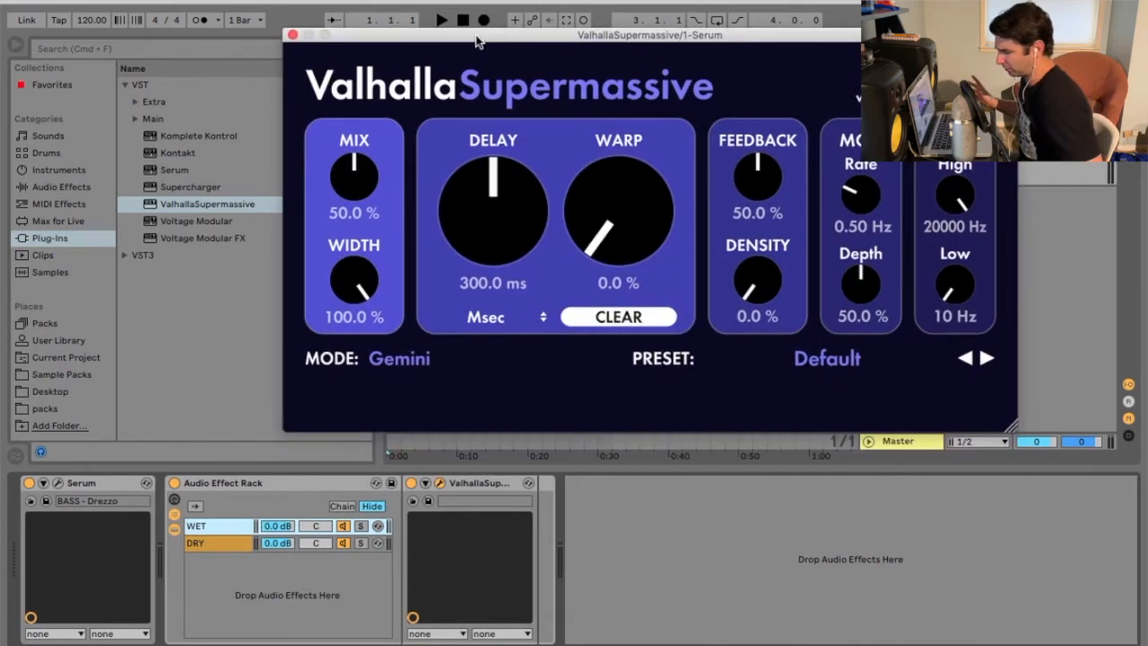
pyautogui.moveTo(358, 189); pyautogui.dragTo(358, 152)
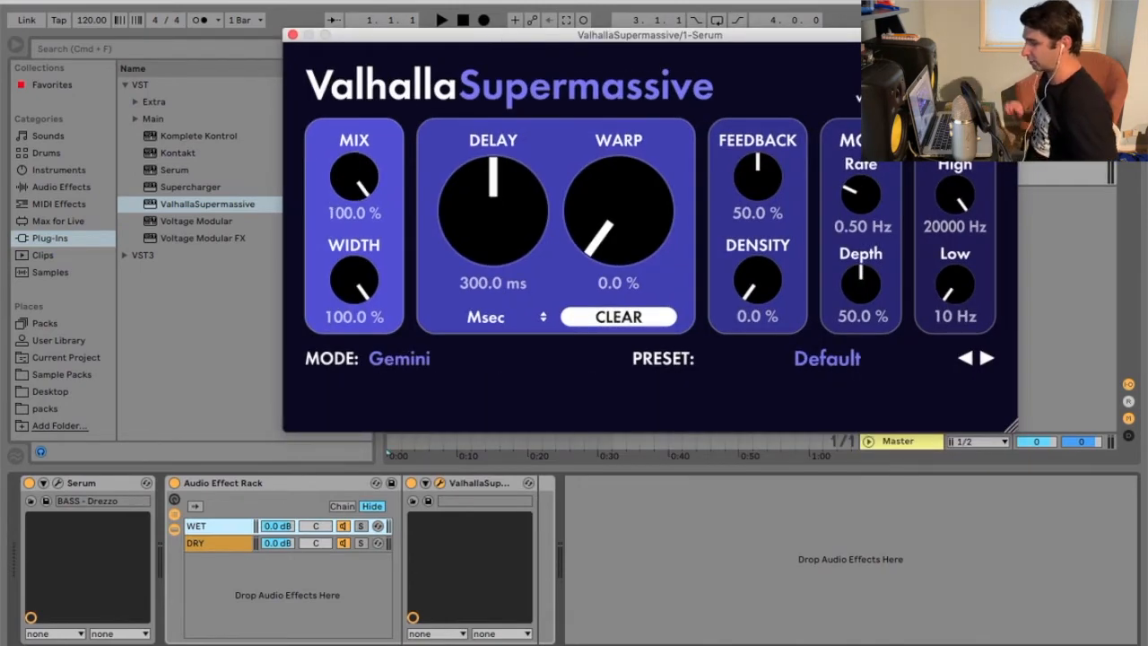
# Mute the DRY chain and set Supermassive's Warp to 100%.
pyautogui.click(343, 543)
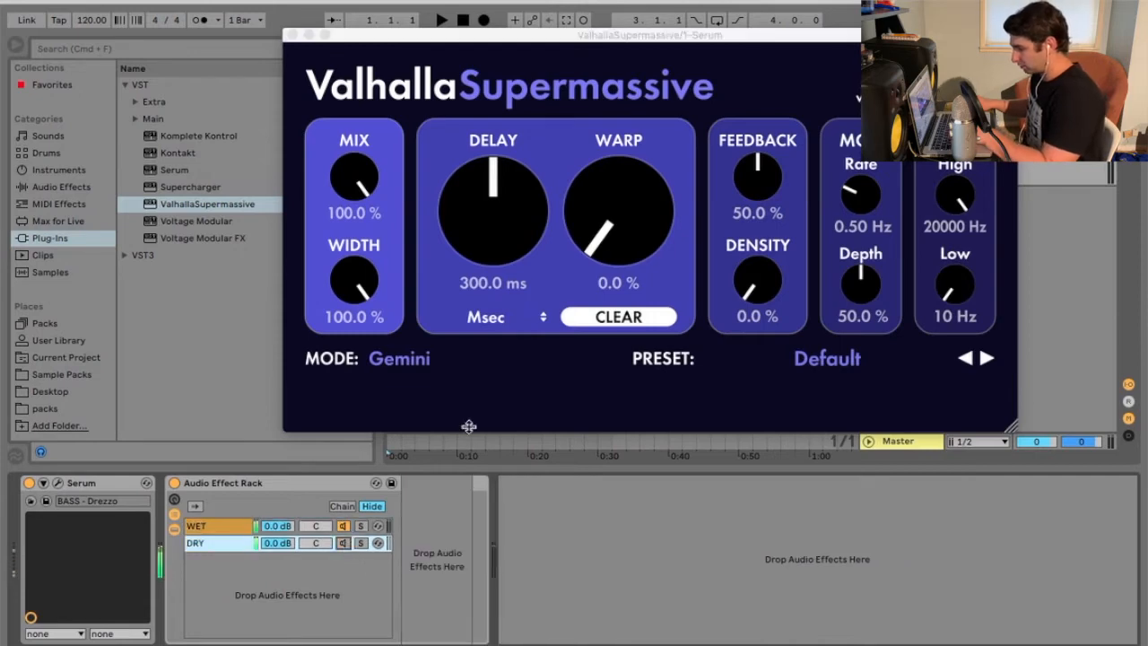
pyautogui.moveTo(636, 243); pyautogui.dragTo(641, 146)
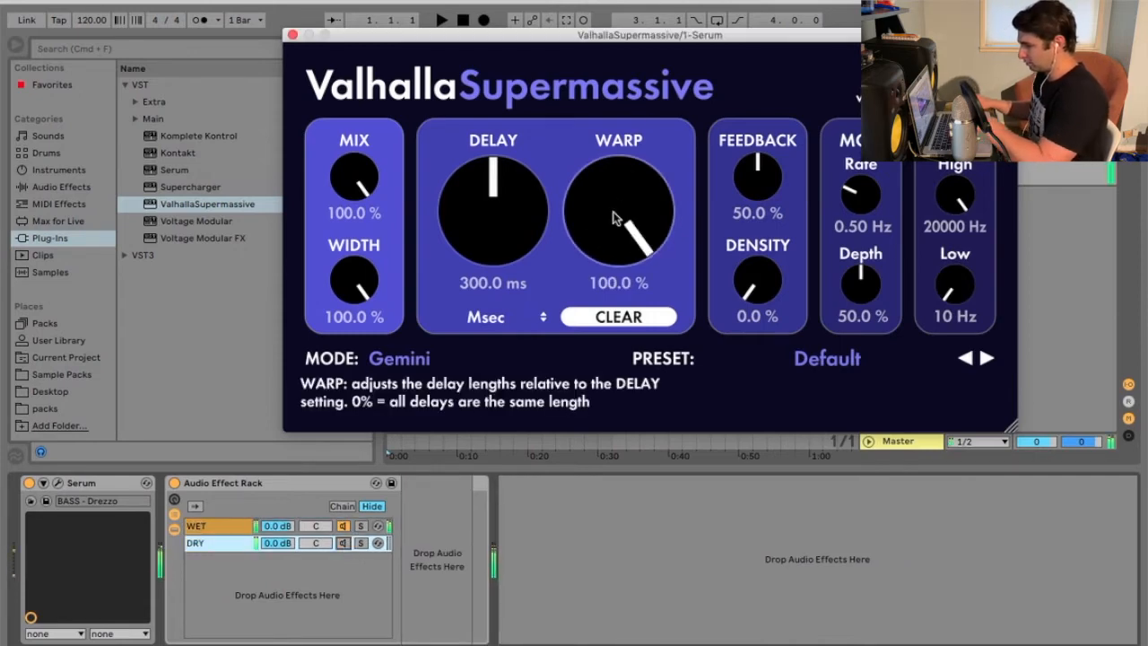
# Lower Supermassive's Mix to 0% for comparison and raise it back to about 95.7%.
pyautogui.moveTo(346, 176); pyautogui.dragTo(356, 570)
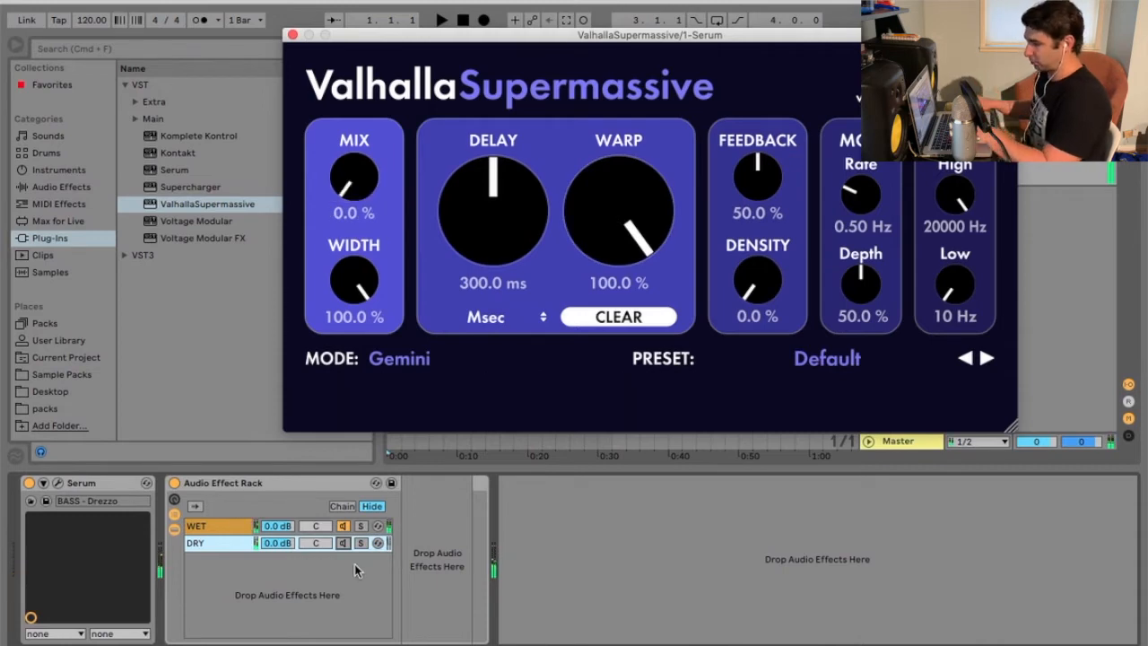
pyautogui.moveTo(354, 179); pyautogui.dragTo(357, 90)
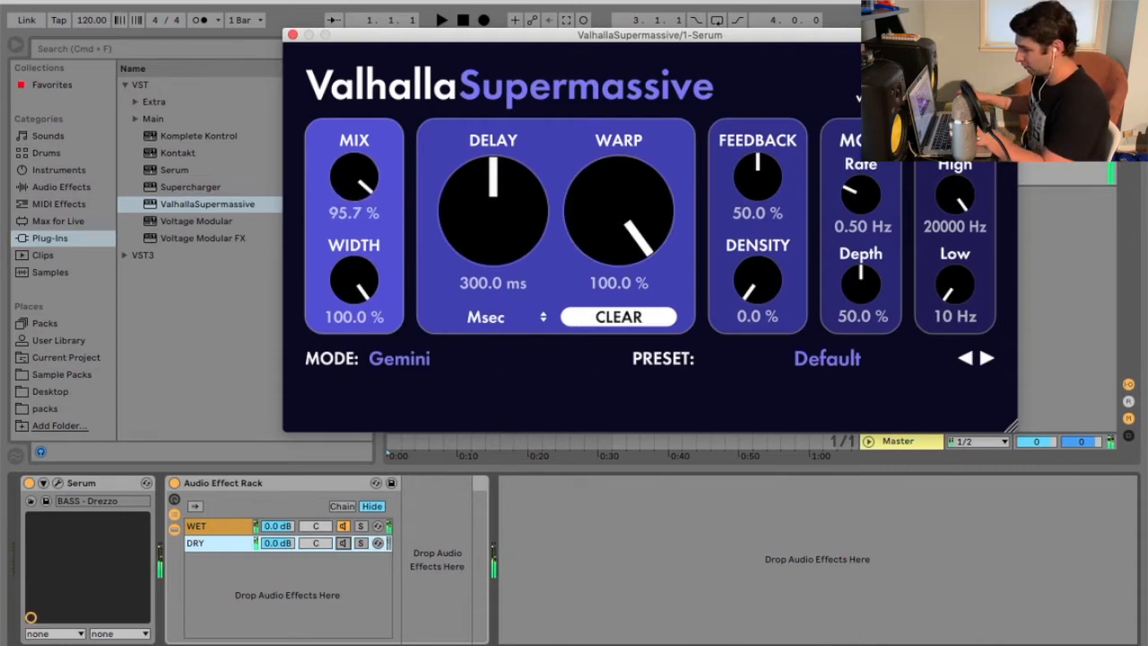
# Set Supermassive's Mix to 100%, then unmute the DRY chain and select the WET chain.
pyautogui.moveTo(357, 180); pyautogui.dragTo(383, 97)
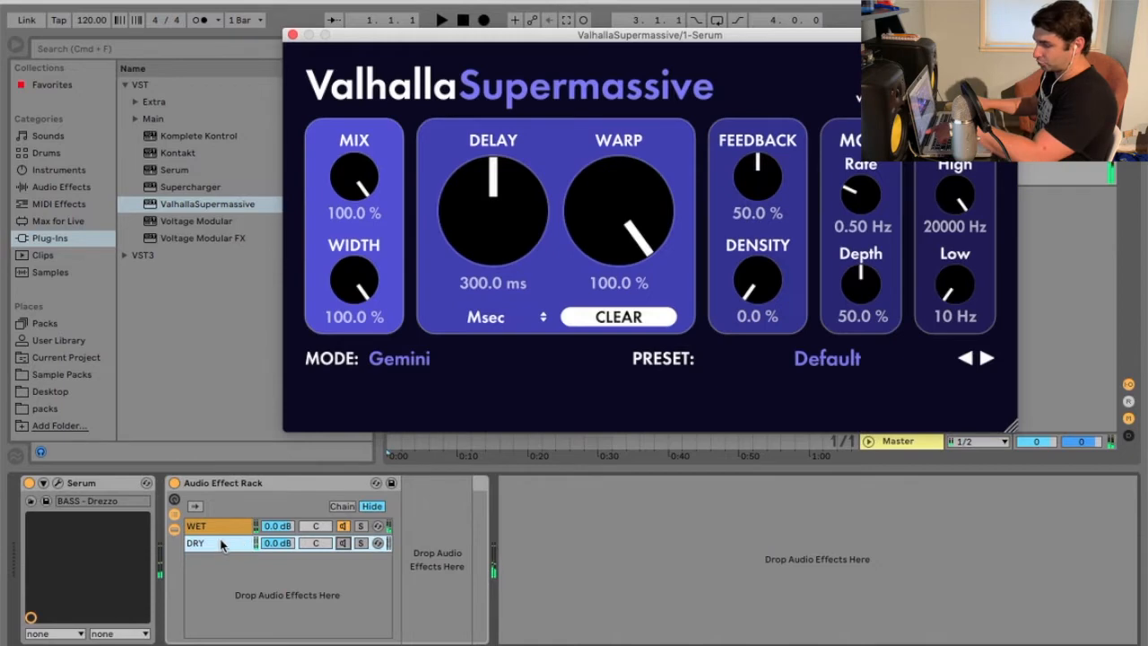
pyautogui.click(215, 527)
pyautogui.click(339, 544)
pyautogui.click(343, 543)
pyautogui.click(232, 529)
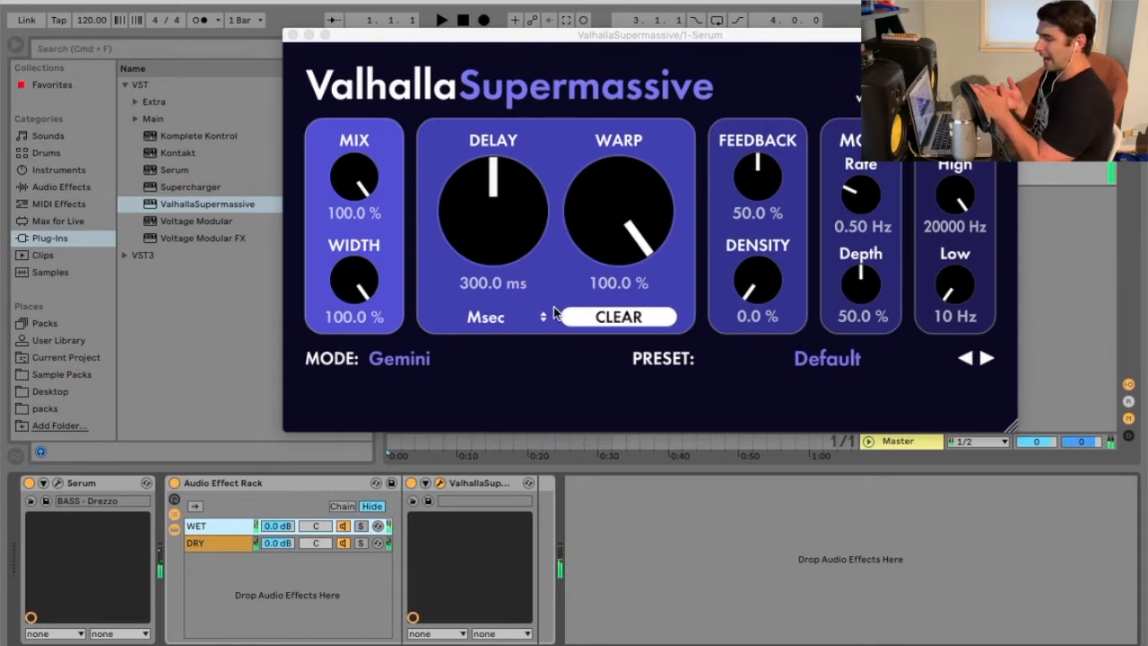
# Mute and unmute the WET chain for comparison, and set Supermassive's Delay to about 253.2 ms.
pyautogui.click(344, 527)
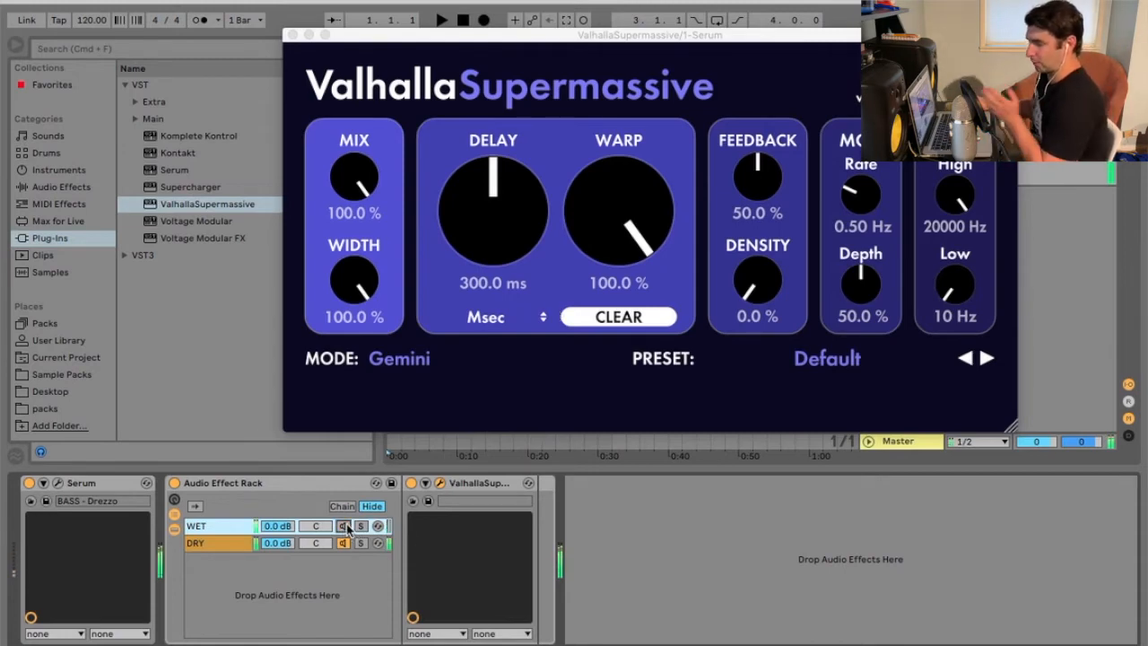
pyautogui.click(345, 527)
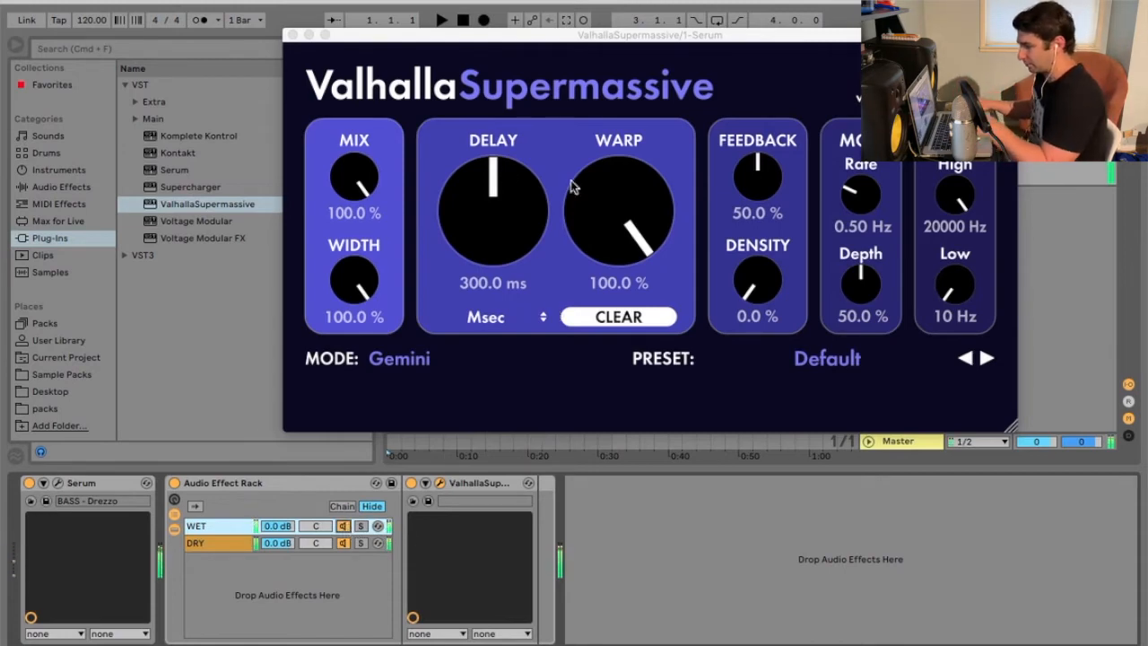
pyautogui.moveTo(494, 195); pyautogui.dragTo(521, 67)
pyautogui.moveTo(528, 198); pyautogui.dragTo(505, 325)
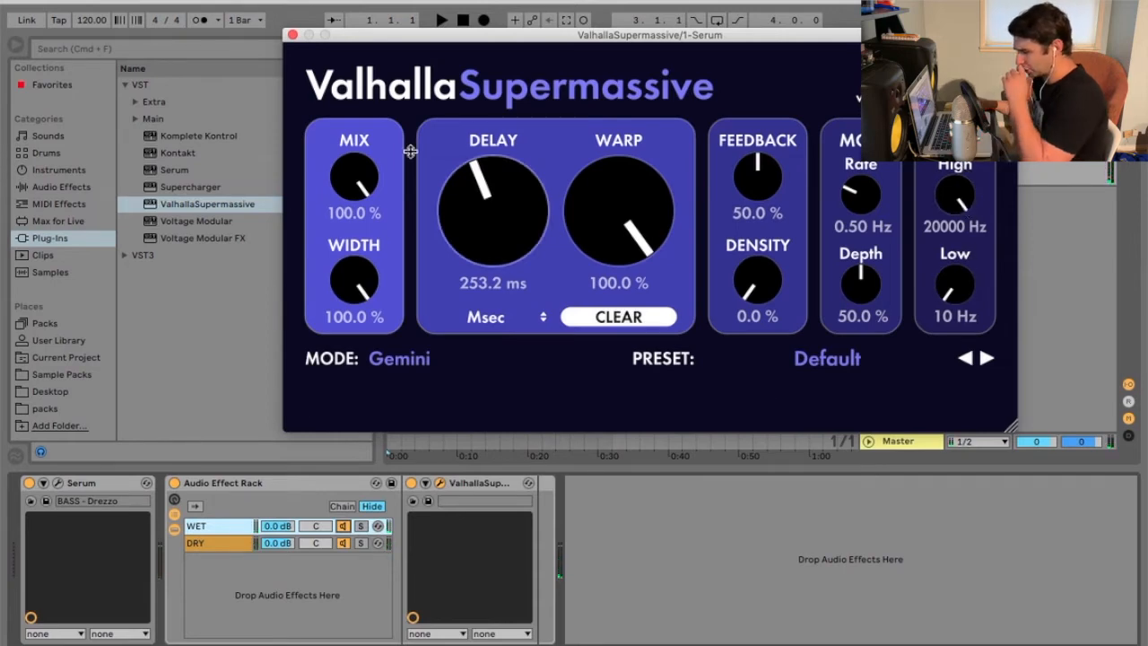
# Add EQ Eight after Supermassive in the WET chain and enable its band 8 high cut.
pyautogui.click(56, 185)
pyautogui.moveTo(168, 323); pyautogui.dragTo(654, 547)
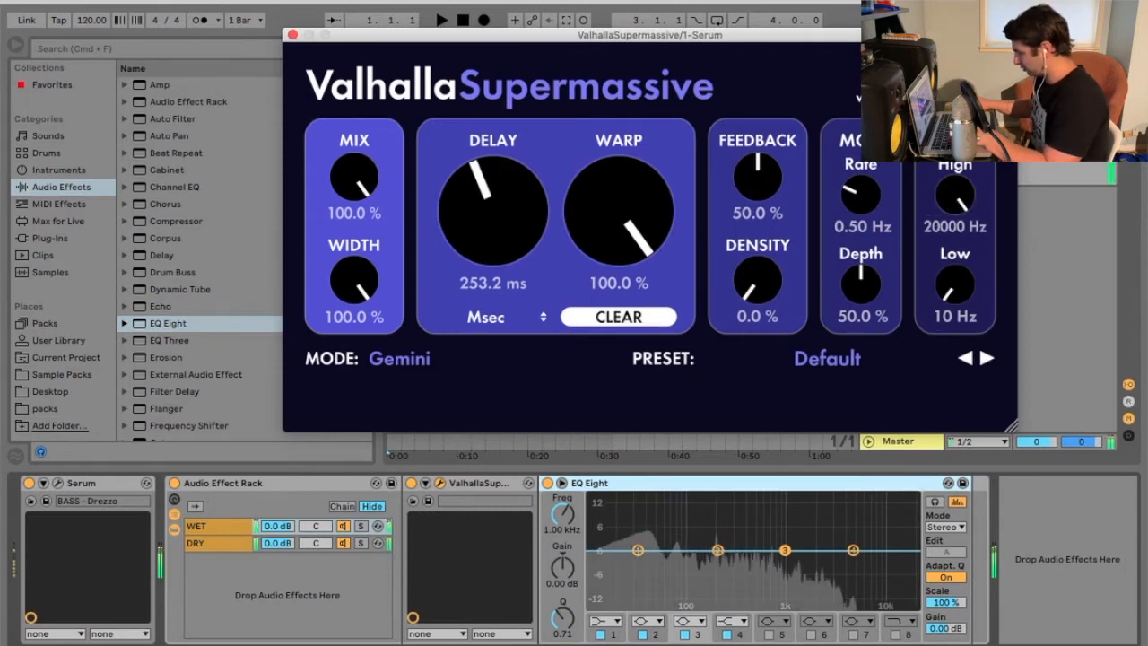
pyautogui.click(895, 634)
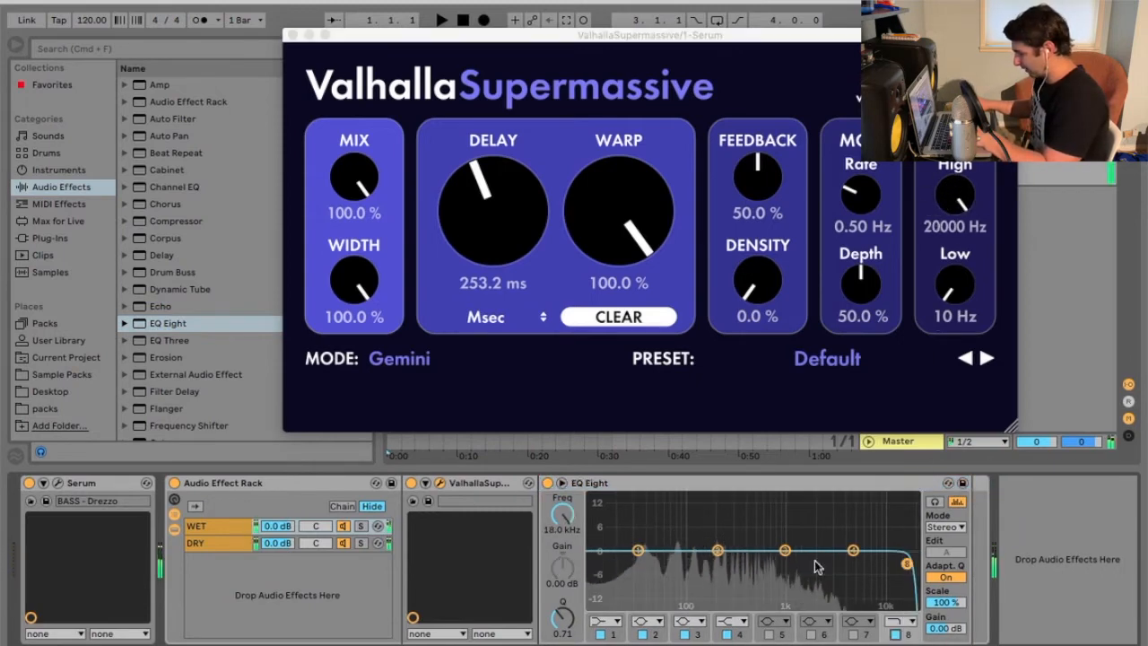
# Make EQ Eight's band 1 a low cut and boost band 3 by about 14.0 dB at 5.50 kHz.
pyautogui.click(605, 620)
pyautogui.click(599, 514)
pyautogui.moveTo(638, 550); pyautogui.dragTo(858, 542)
pyautogui.moveTo(862, 496); pyautogui.dragTo(856, 499)
# Set Supermassive's Feedback to about 97.8%, modulation Depth to 100%, Rate to 1.56 Hz and Density to 58.8%.
pyautogui.moveTo(765, 185); pyautogui.dragTo(775, 71)
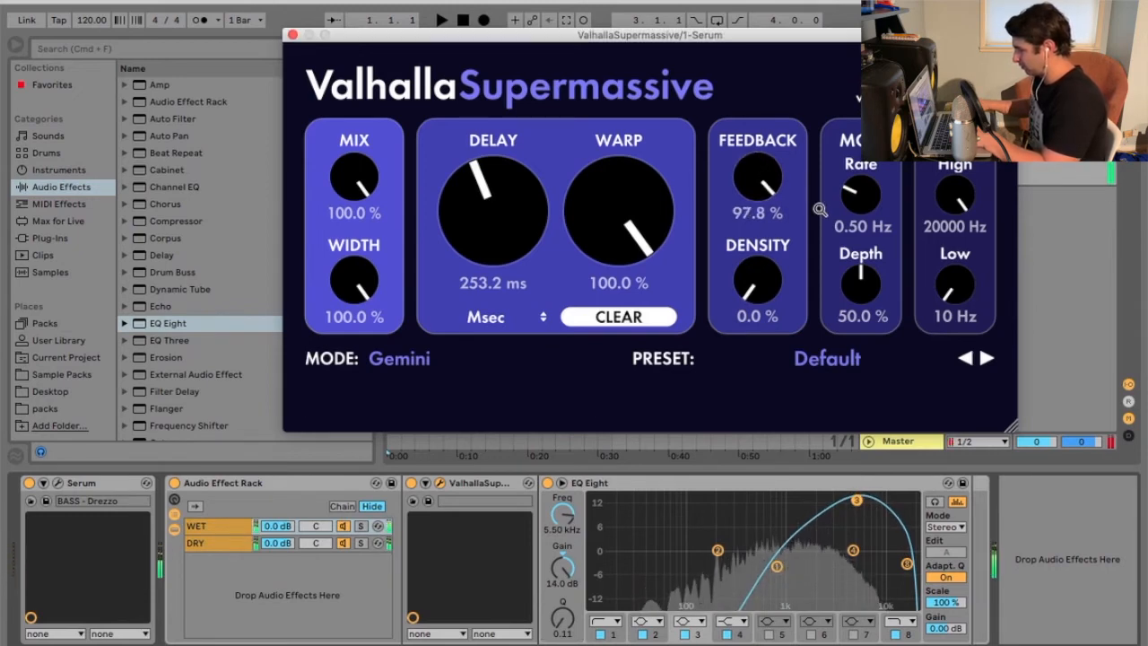
pyautogui.moveTo(863, 281); pyautogui.dragTo(841, 54)
pyautogui.moveTo(860, 193); pyautogui.dragTo(860, 166)
pyautogui.moveTo(780, 290); pyautogui.dragTo(778, 240)
# Sync Supermassive's Delay to Note at 1/8 and switch the mode to Capricorn after trying Lyra.
pyautogui.click(517, 321)
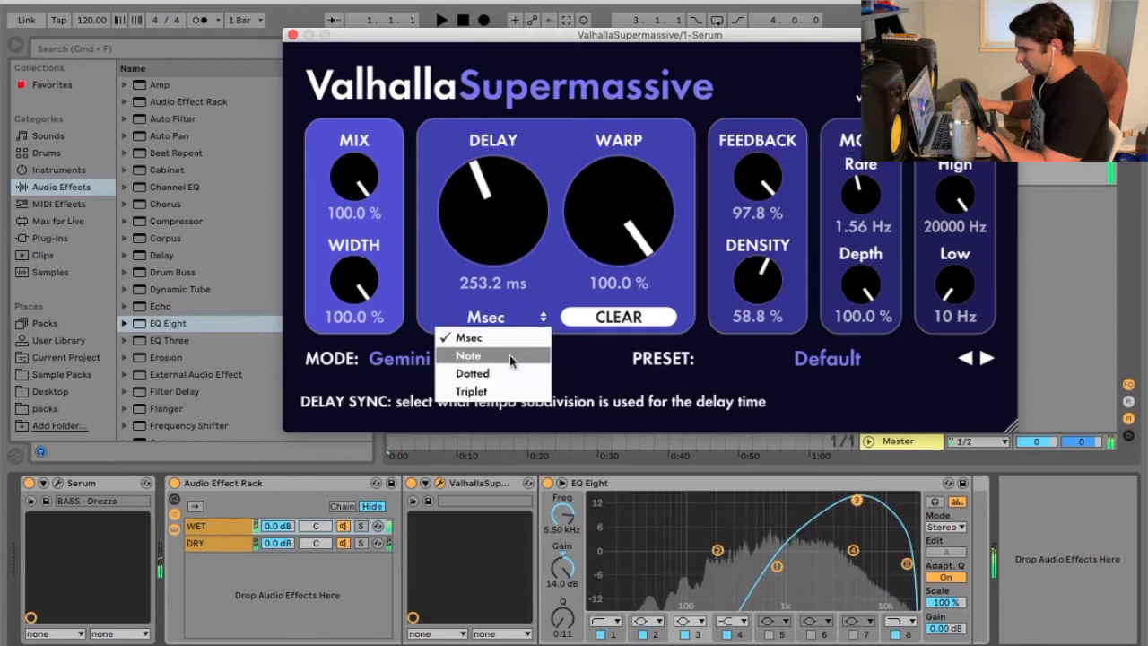
pyautogui.click(509, 355)
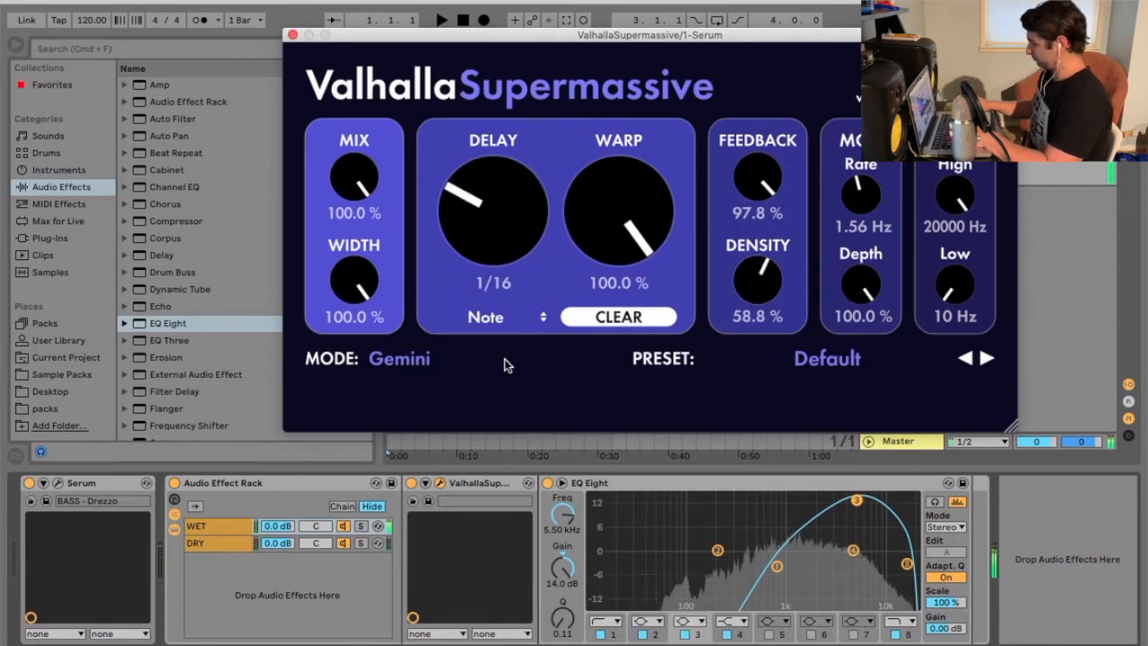
pyautogui.click(429, 375)
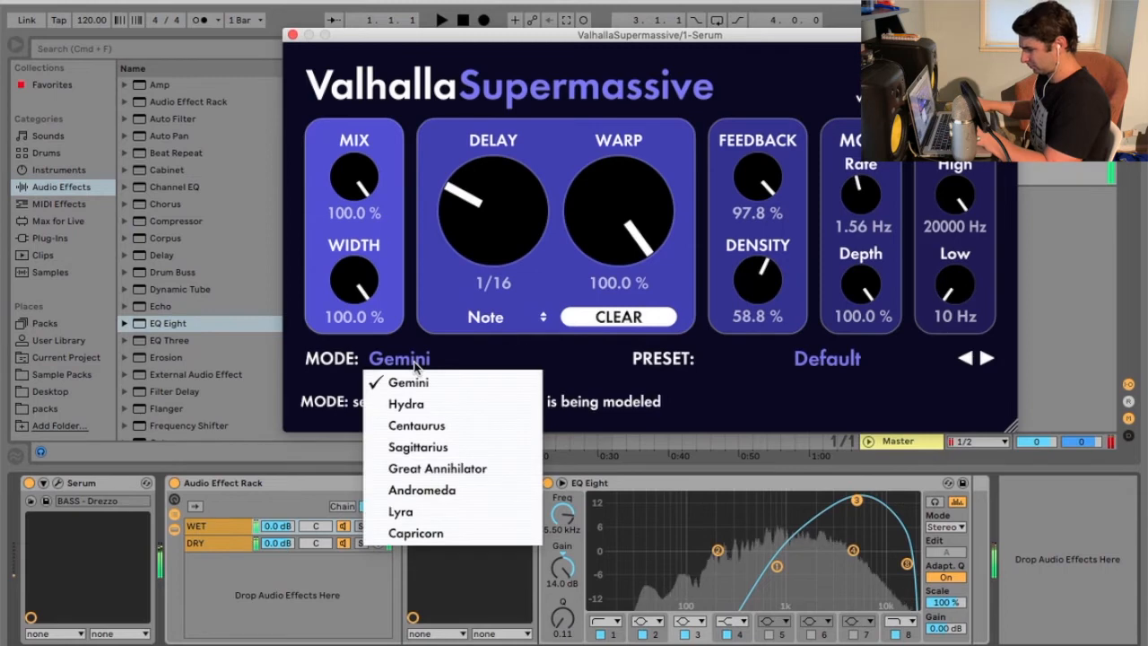
pyautogui.click(437, 515)
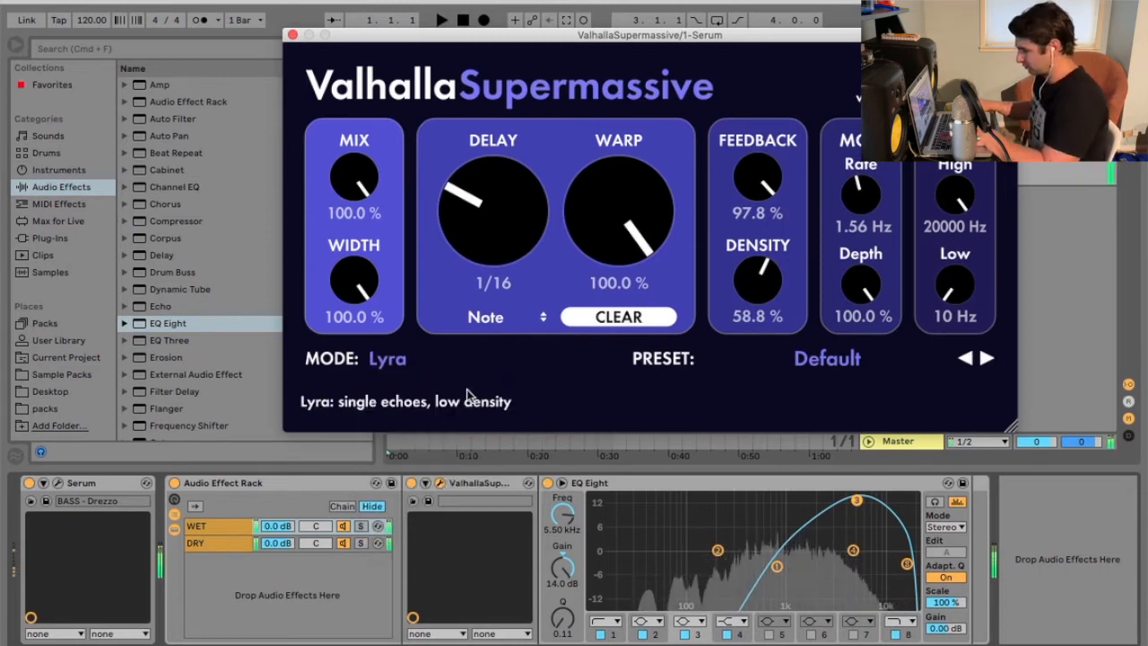
pyautogui.click(402, 360)
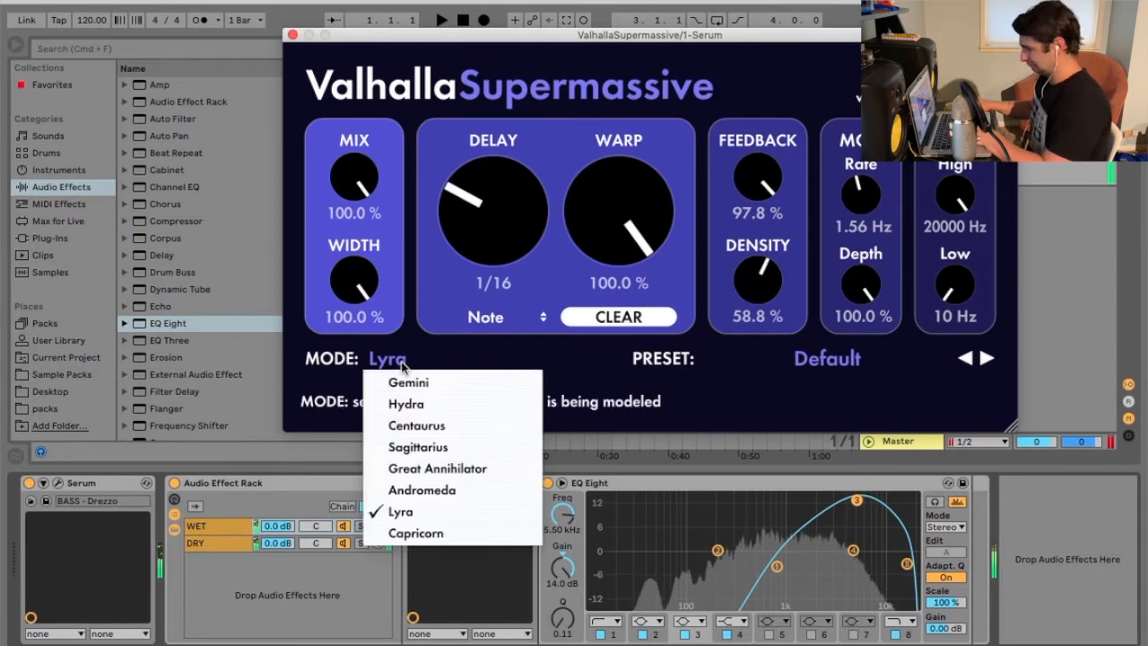
pyautogui.click(431, 532)
pyautogui.moveTo(493, 241); pyautogui.dragTo(497, 199)
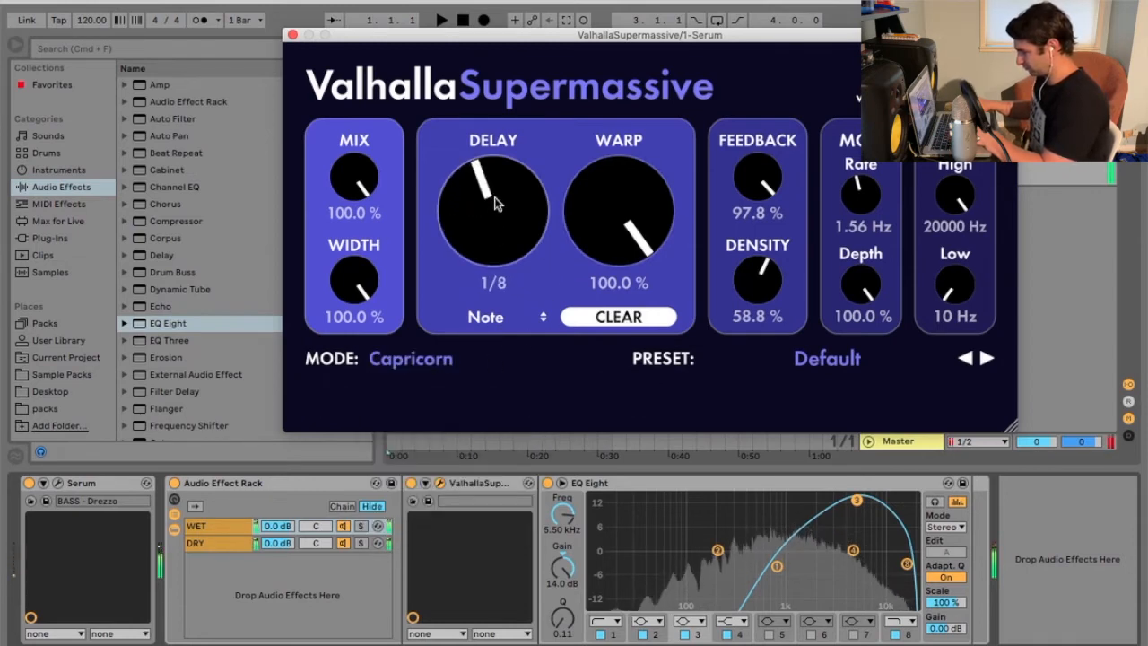
# Lower EQ Eight's band 1 low cut to about 70.6 Hz with a Q of 0.58.
pyautogui.moveTo(777, 565); pyautogui.dragTo(752, 568)
pyautogui.rightClick(571, 514)
pyautogui.click(661, 299)
pyautogui.moveTo(563, 526)
pyautogui.mouseDown()
pyautogui.moveTo(562, 603)
pyautogui.moveTo(562, 439)
pyautogui.moveTo(562, 599)
pyautogui.moveTo(562, 459)
pyautogui.moveTo(562, 576)
pyautogui.moveTo(560, 511)
pyautogui.mouseUp()
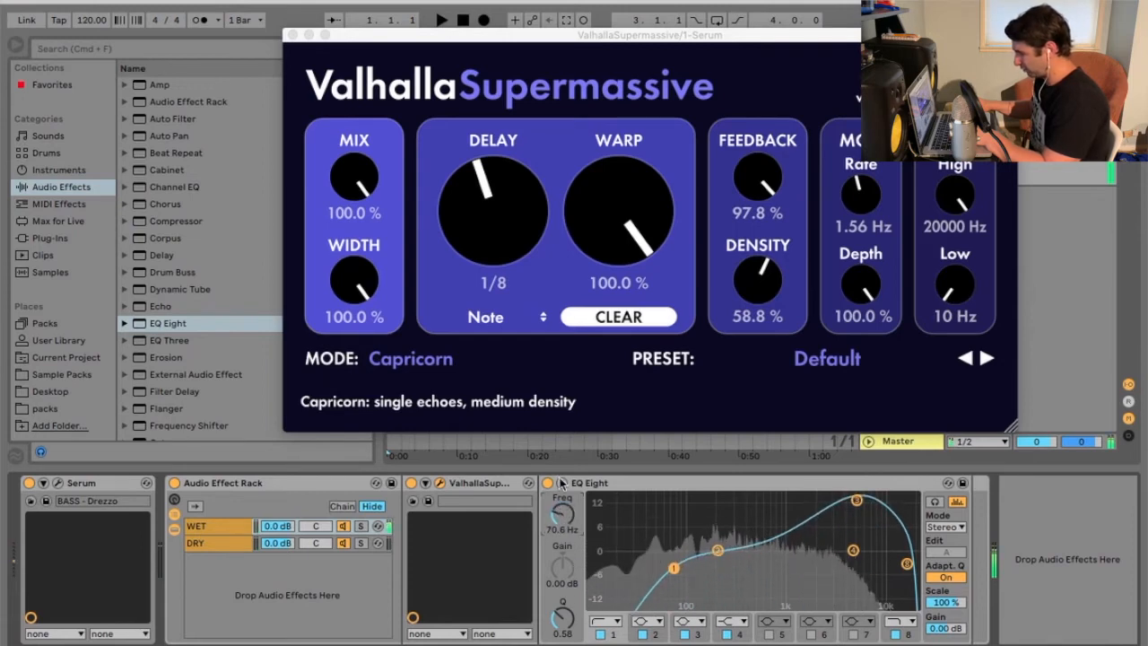
# Reduce Supermassive's Warp to about 22.8% and Feedback to about 29.4%.
pyautogui.moveTo(638, 239); pyautogui.dragTo(597, 400)
pyautogui.moveTo(758, 180); pyautogui.dragTo(724, 354)
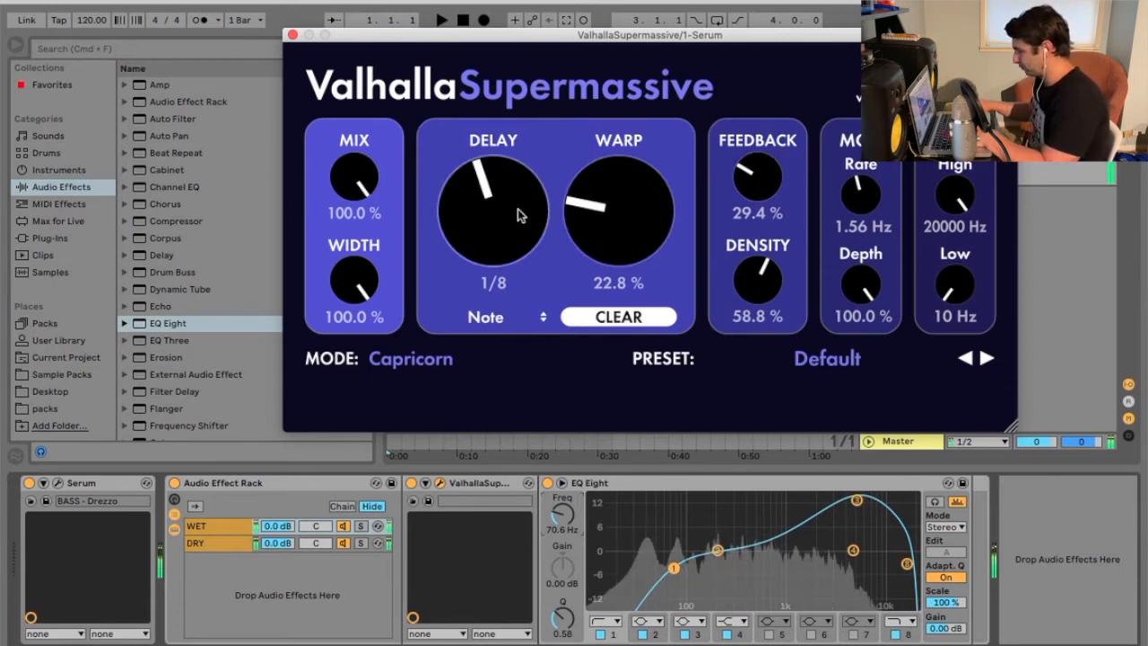
# Switch Supermassive's delay sync to Msec and set the Delay to about 202.2 ms.
pyautogui.click(509, 317)
pyautogui.click(507, 333)
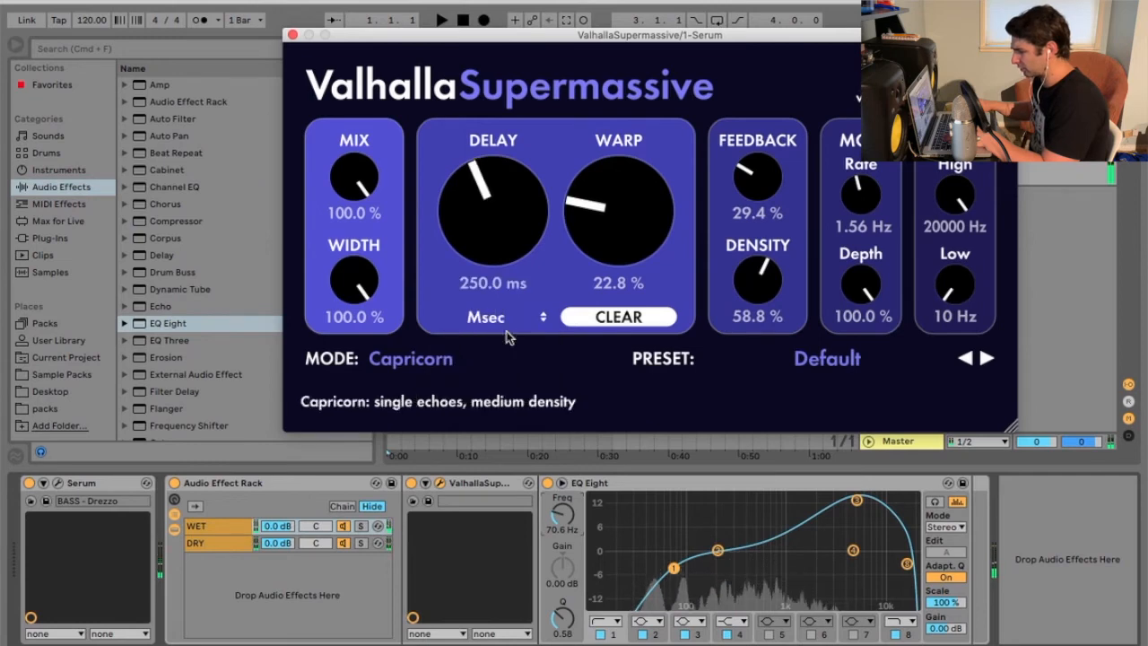
pyautogui.click(516, 321)
pyautogui.click(530, 285)
pyautogui.click(530, 285)
pyautogui.click(563, 252)
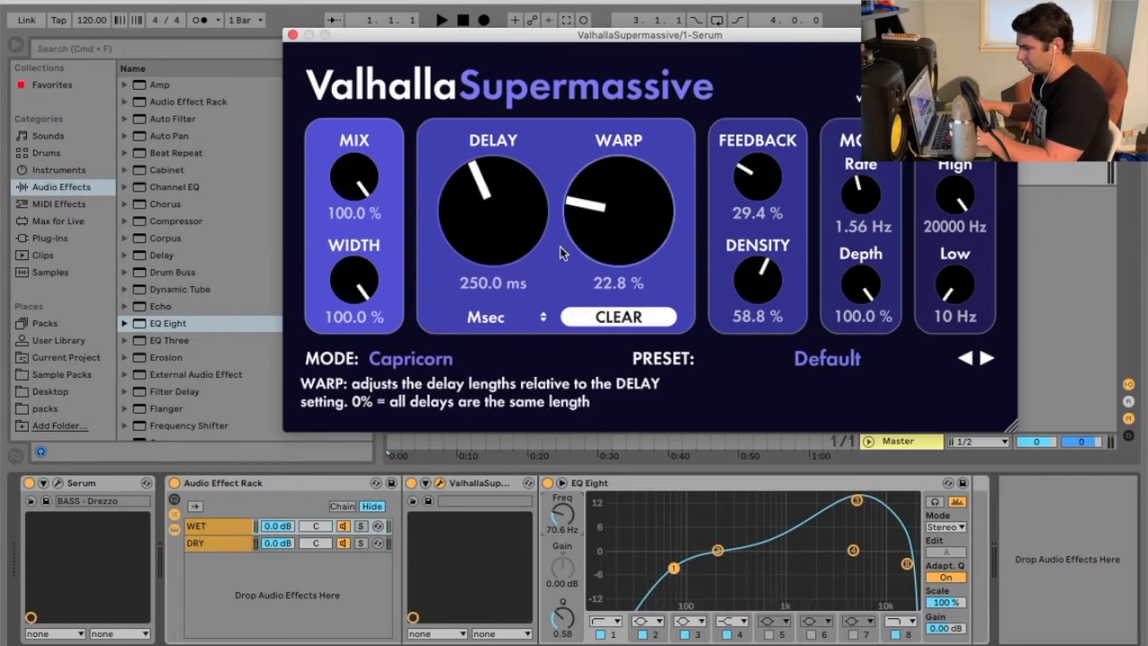
pyautogui.moveTo(515, 260); pyautogui.dragTo(512, 278)
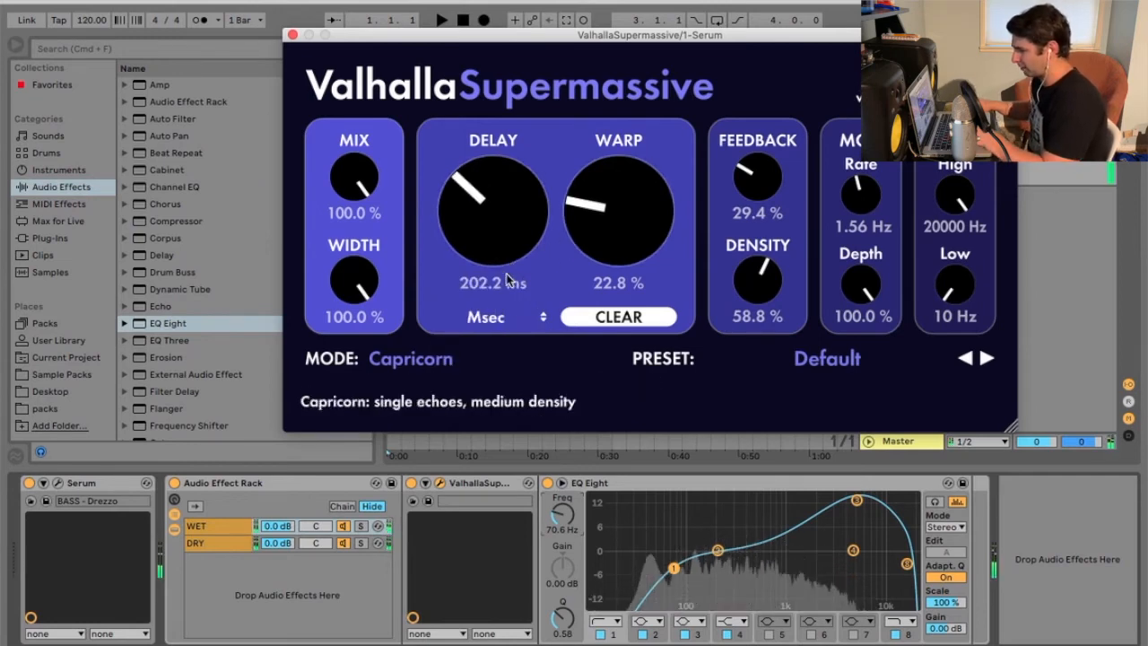
# Change Supermassive's delay sync to Dotted and lower the Delay to a dotted 1/32.
pyautogui.click(508, 323)
pyautogui.click(494, 371)
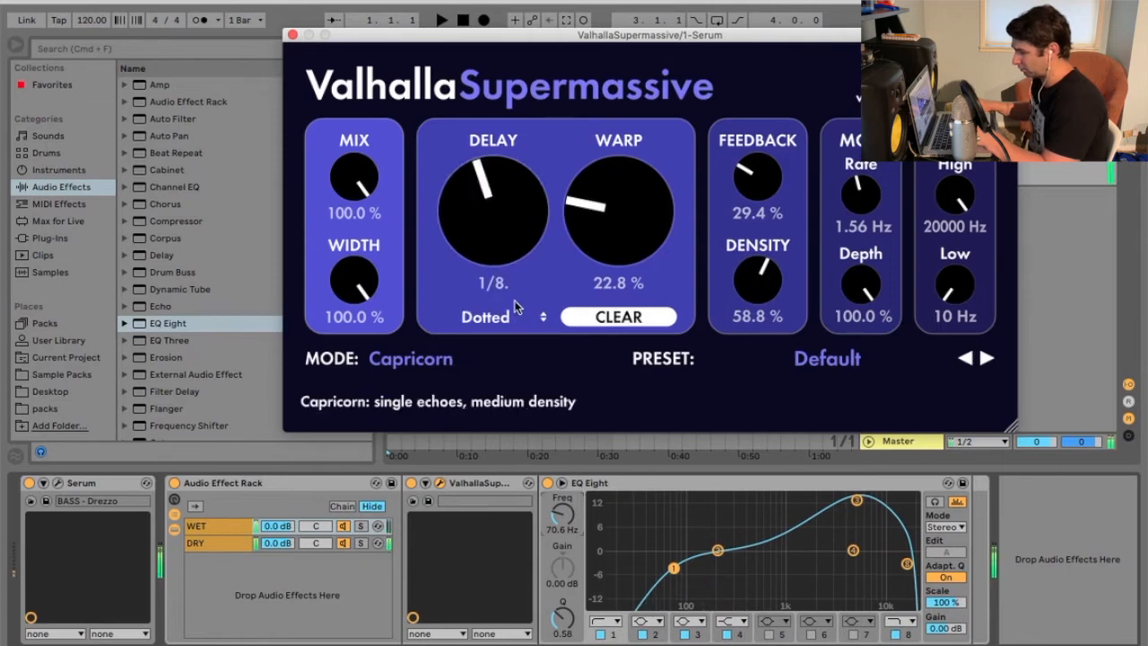
pyautogui.click(507, 321)
pyautogui.click(526, 251)
pyautogui.moveTo(525, 253); pyautogui.dragTo(519, 287)
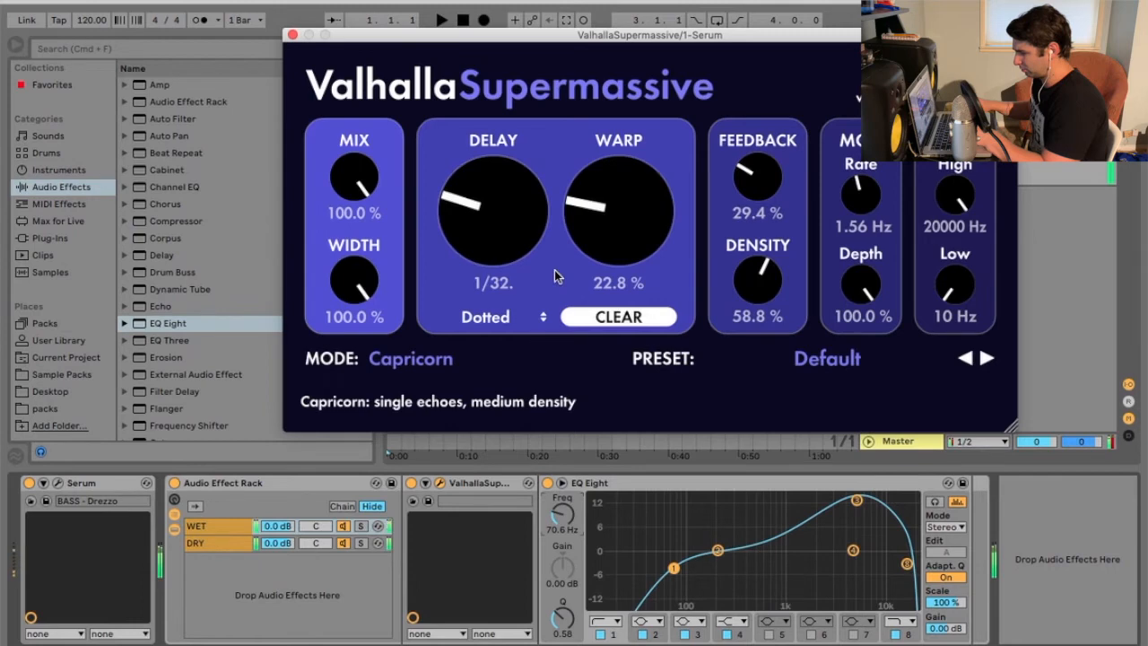
# Change Supermassive's delay sync to Triplet and set the Delay to 1/8T.
pyautogui.click(538, 316)
pyautogui.click(534, 389)
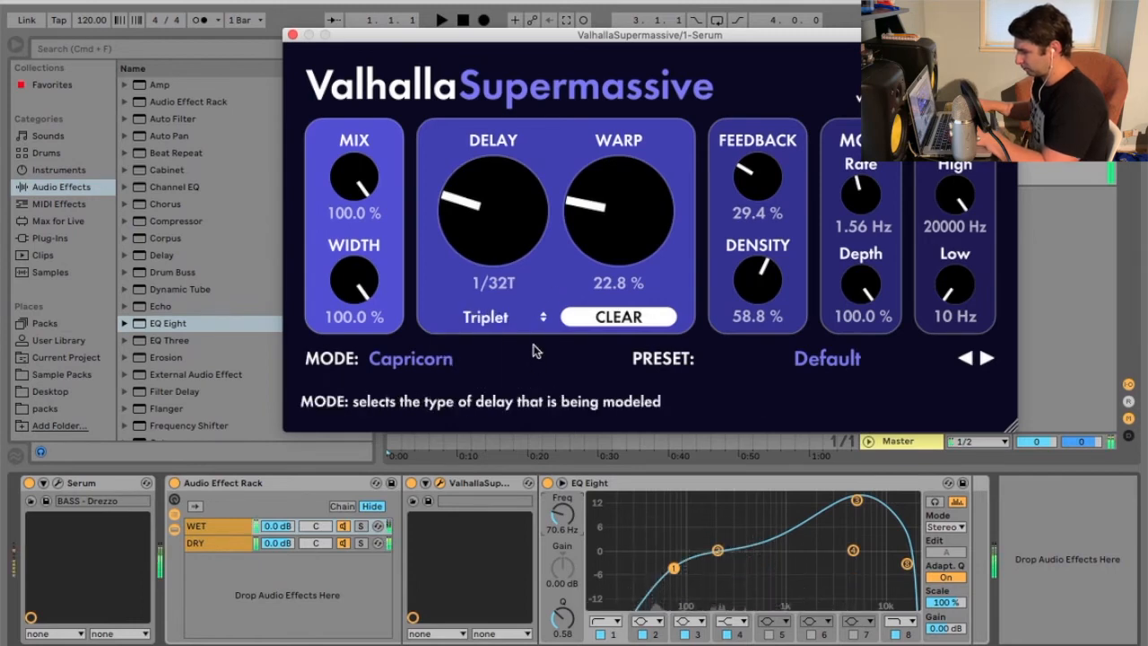
pyautogui.moveTo(507, 244); pyautogui.dragTo(515, 196)
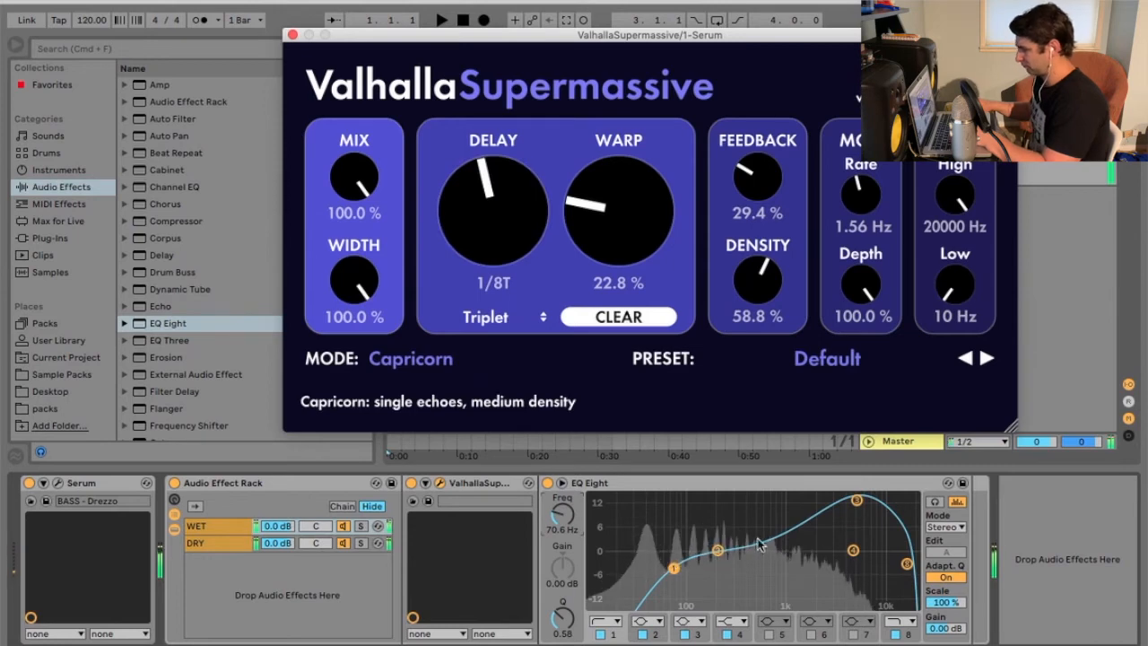
# Flatten EQ Eight's band 3 boost and set the band 1 low cut to about 77.4 Hz.
pyautogui.moveTo(857, 499); pyautogui.dragTo(839, 546)
pyautogui.moveTo(674, 568); pyautogui.dragTo(614, 559)
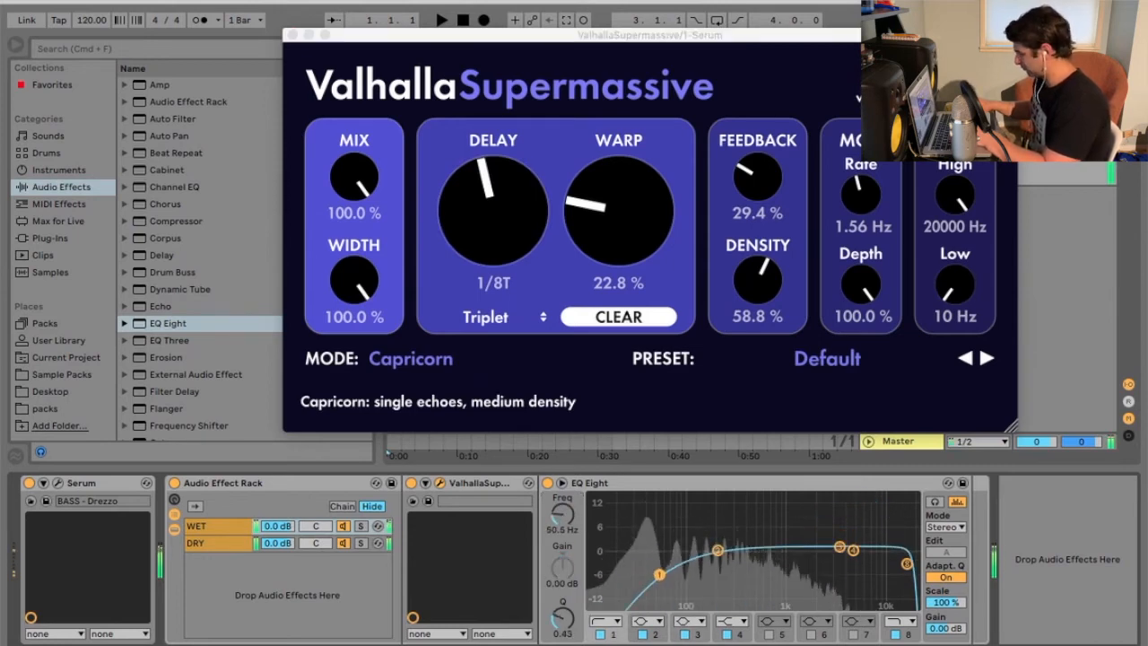
# Set Supermassive's Width to -100% and Warp to about 12.5% after auditioning Warp at 100%.
pyautogui.moveTo(668, 235); pyautogui.dragTo(642, 68)
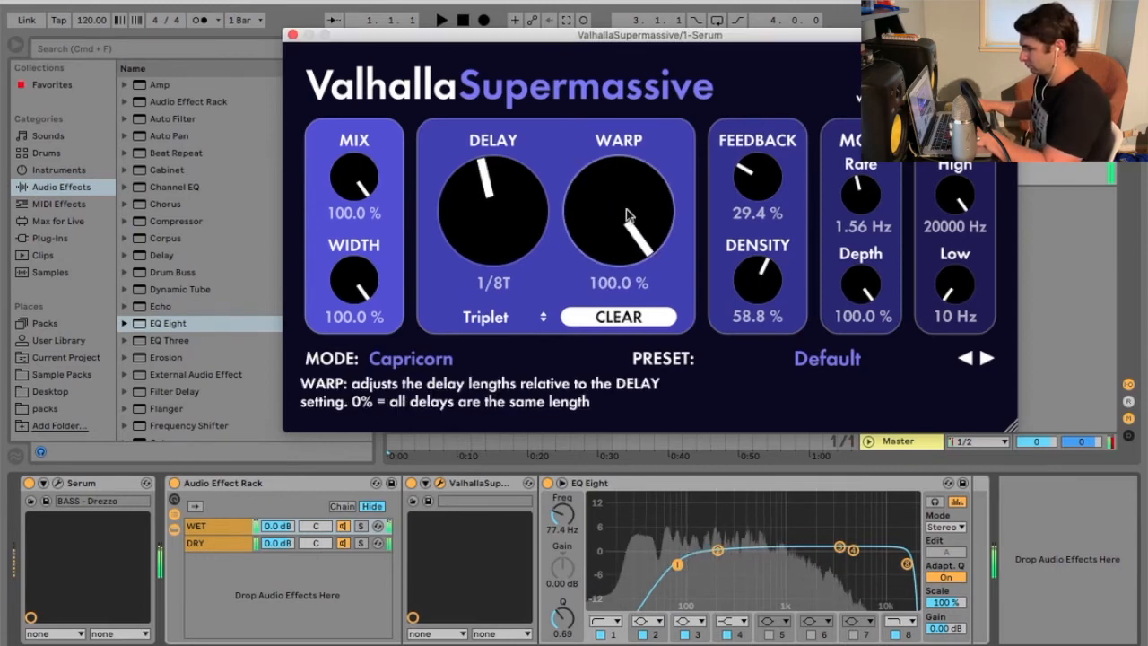
pyautogui.moveTo(353, 305); pyautogui.dragTo(352, 502)
pyautogui.moveTo(628, 221); pyautogui.dragTo(585, 400)
# Set Supermassive's Feedback to about 63.7%, Density to 58.2%, modulation Rate to 4.15 Hz and Depth to 0%.
pyautogui.moveTo(760, 175); pyautogui.dragTo(770, 99)
pyautogui.moveTo(756, 299)
pyautogui.mouseDown()
pyautogui.moveTo(759, 216)
pyautogui.moveTo(758, 304)
pyautogui.mouseUp()
pyautogui.moveTo(867, 208); pyautogui.dragTo(860, 170)
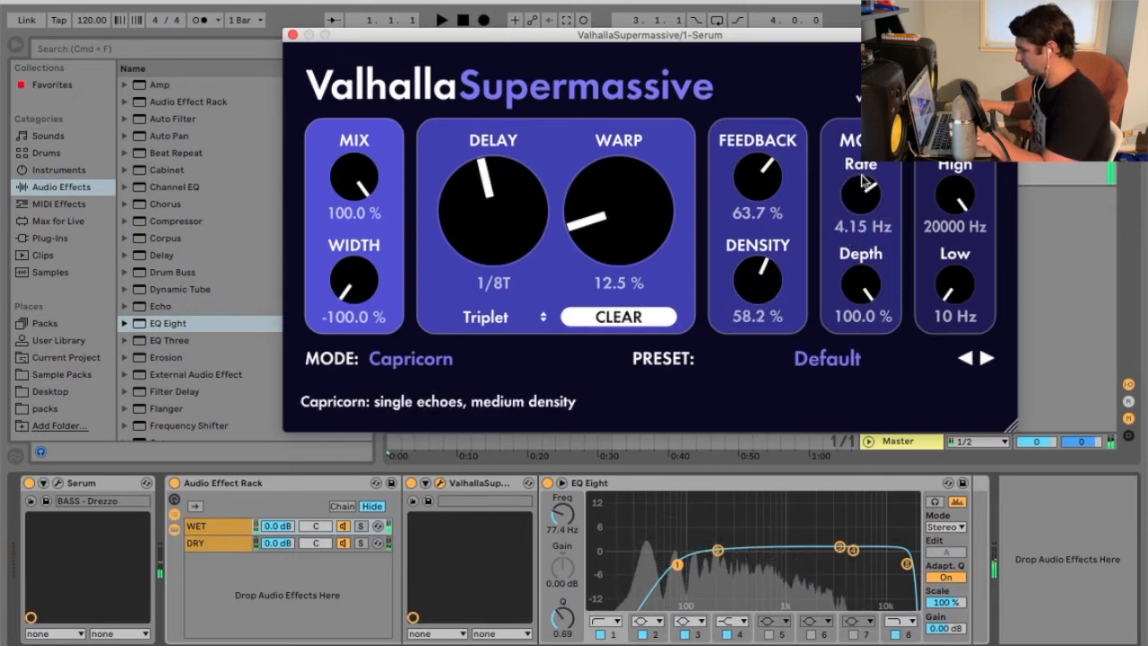
pyautogui.moveTo(859, 287); pyautogui.dragTo(823, 252)
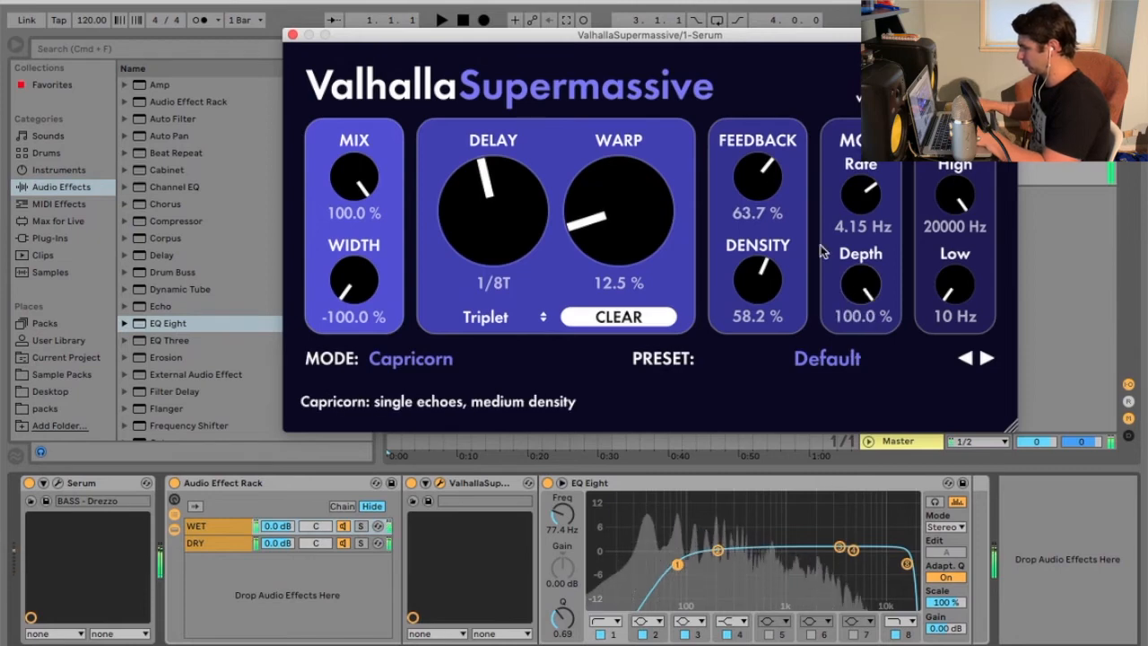
pyautogui.moveTo(859, 301); pyautogui.dragTo(860, 425)
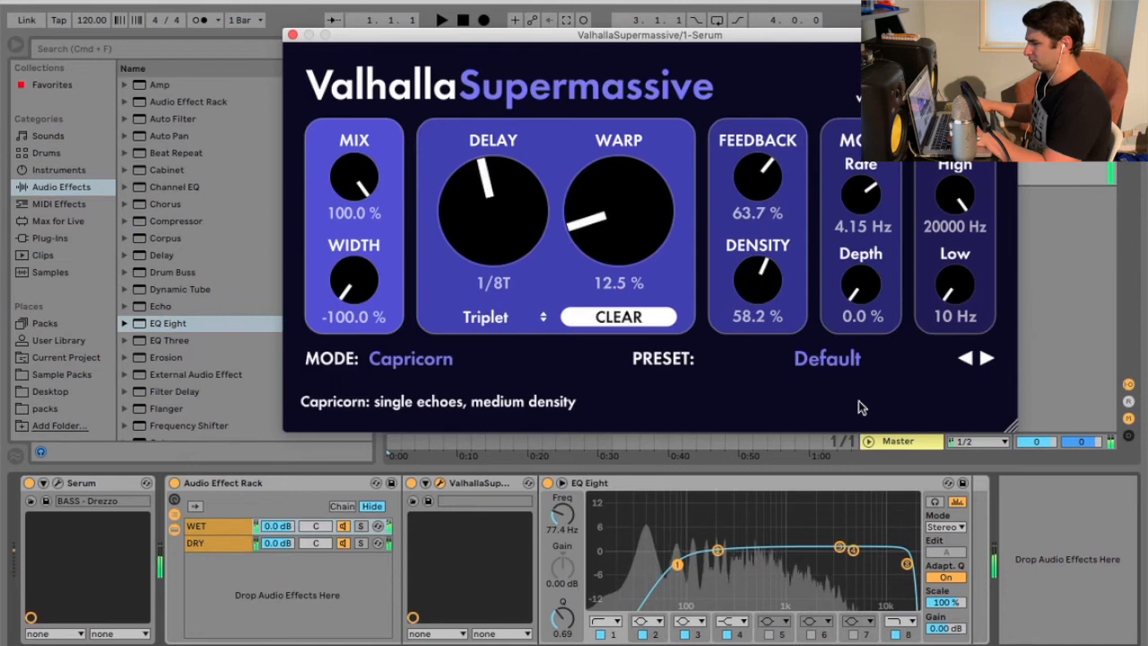
# Raise the frequency of EQ Eight's band 1 low cut slightly and mute the DRY chain.
pyautogui.moveTo(677, 565); pyautogui.dragTo(704, 573)
pyautogui.click(342, 544)
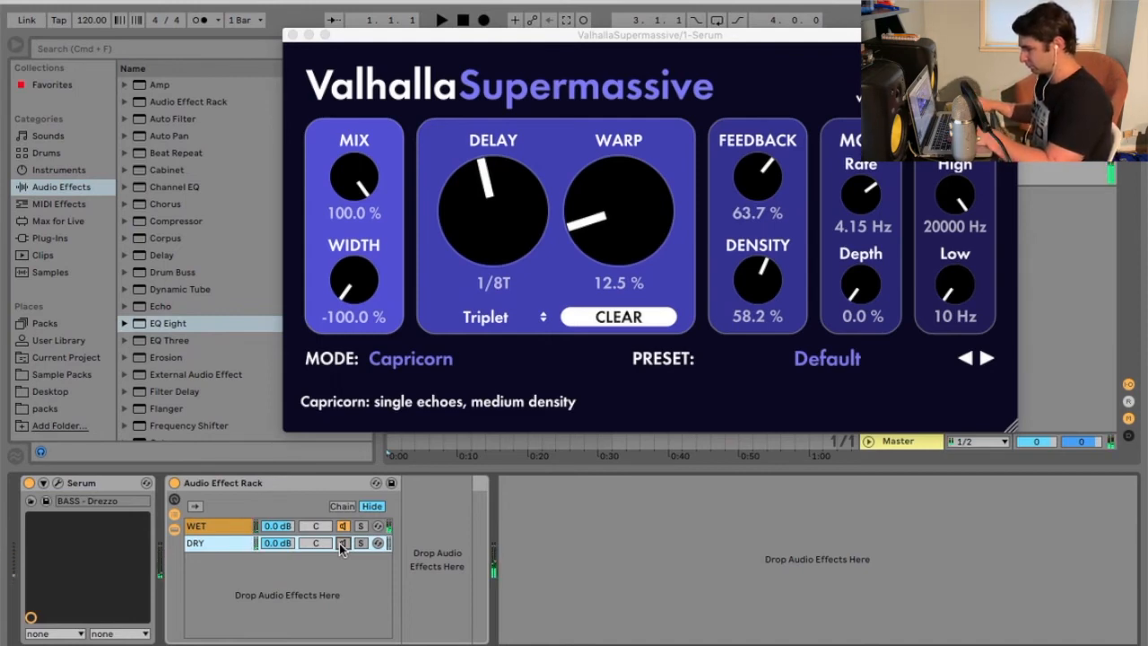
# Set Supermassive's Width to 100% and Warp to about 9.1% after auditioning Warp at 100%.
pyautogui.moveTo(336, 297); pyautogui.dragTo(378, 4)
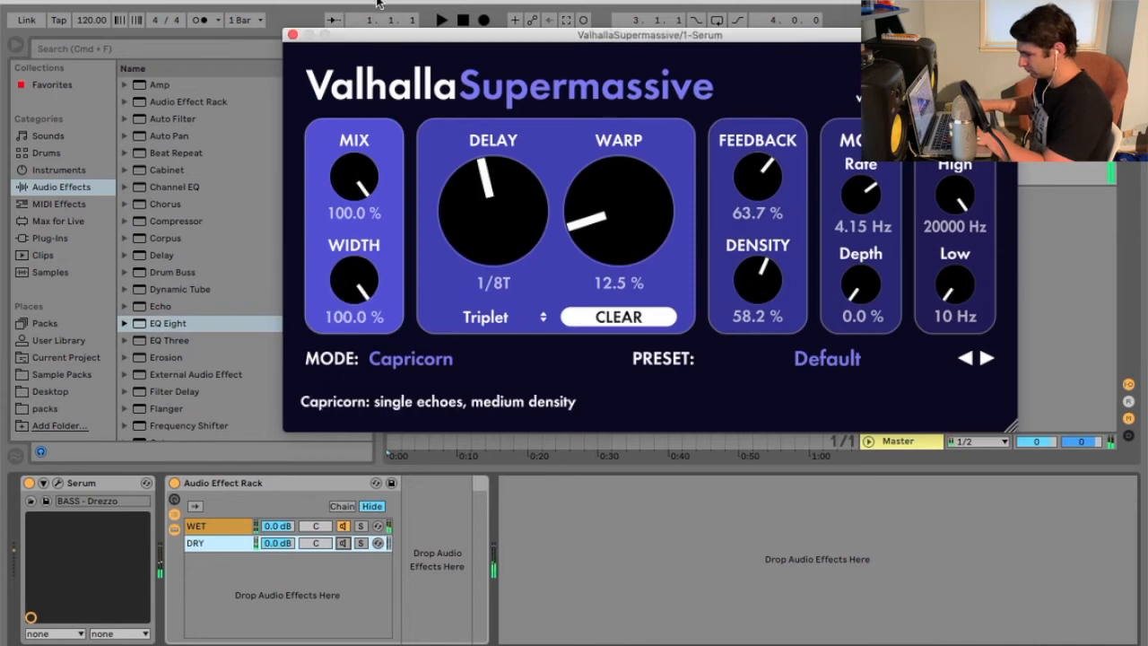
pyautogui.click(512, 316)
pyautogui.click(512, 214)
pyautogui.moveTo(608, 215); pyautogui.dragTo(610, 108)
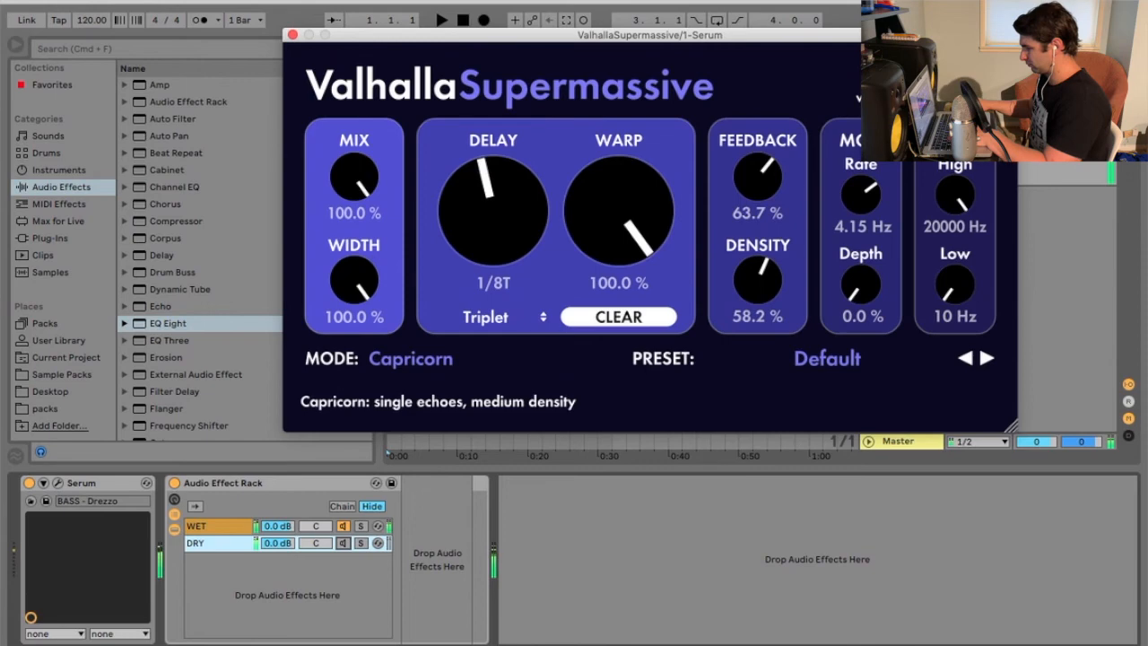
pyautogui.moveTo(625, 164); pyautogui.dragTo(585, 370)
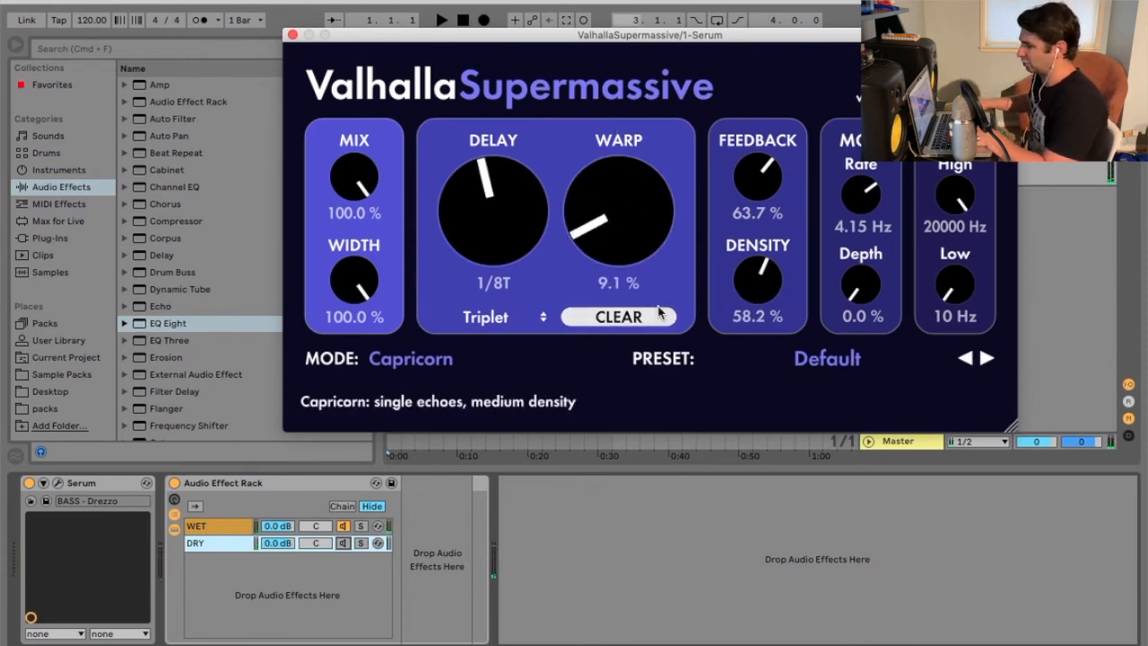
# Switch Supermassive to Great Annihilator mode with the High cut at about 3940 Hz and modulation Depth at 100%.
pyautogui.click(421, 358)
pyautogui.click(442, 470)
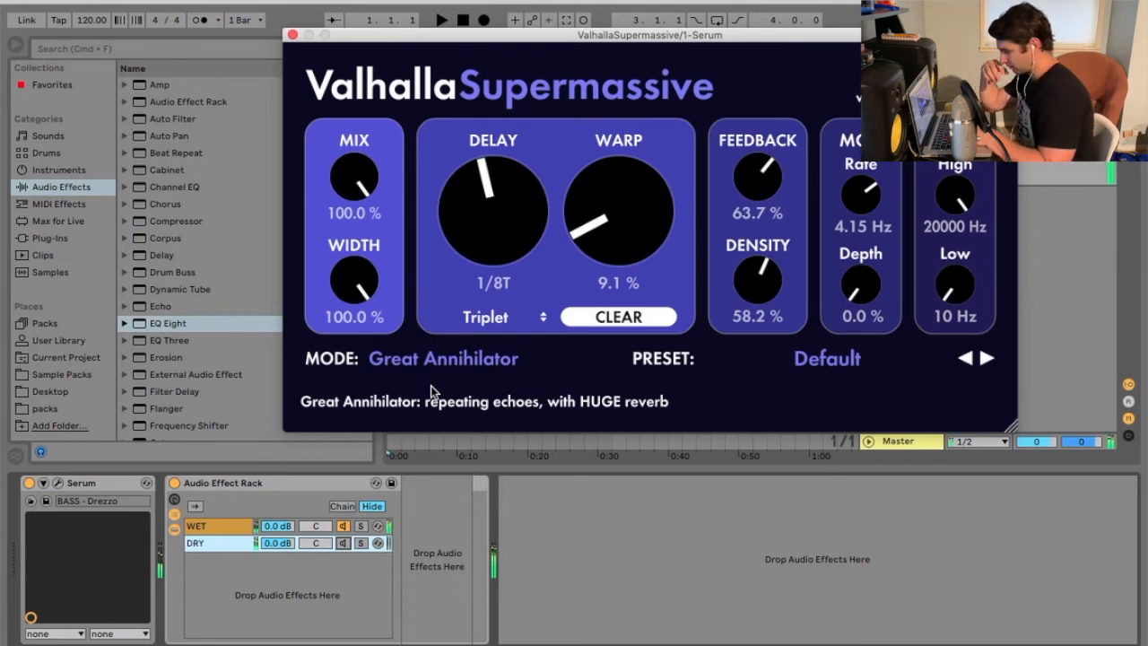
pyautogui.moveTo(955, 193); pyautogui.dragTo(917, 376)
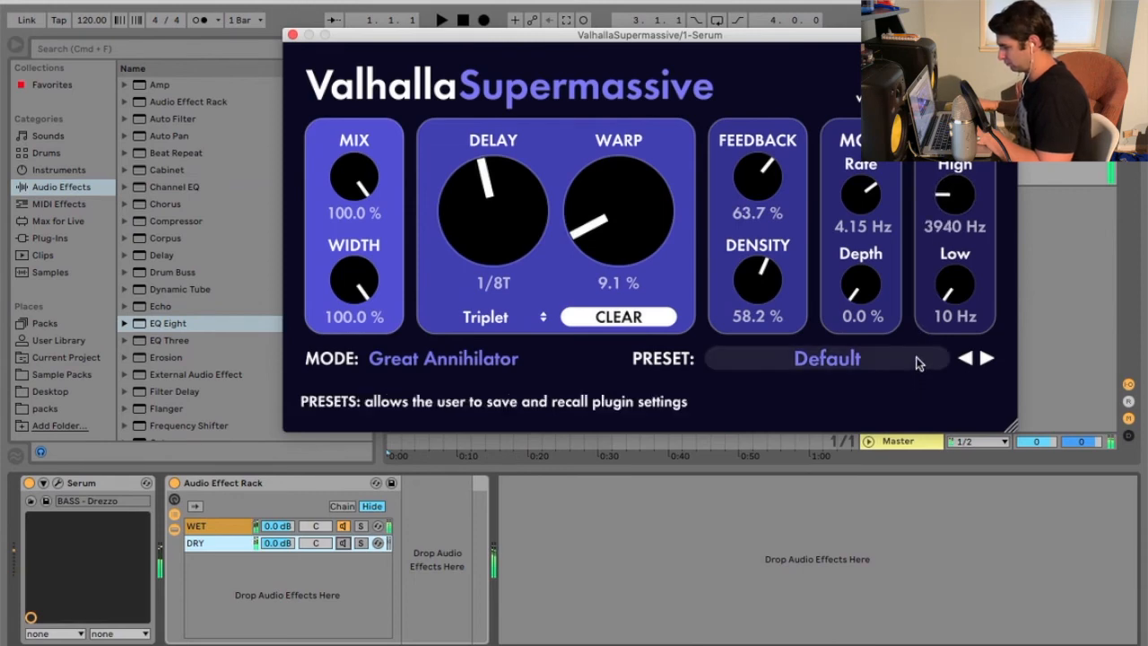
pyautogui.moveTo(859, 285); pyautogui.dragTo(859, 211)
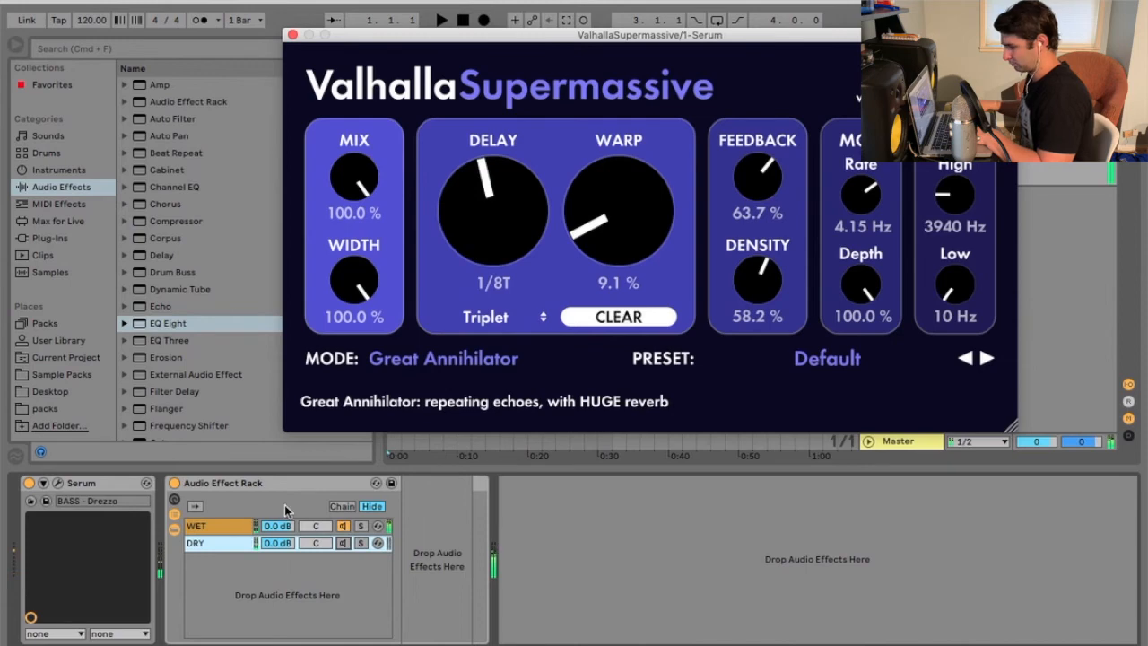
# Narrow the WET chain's EQ Eight to a mid band, setting band 1's low cut to about 383 Hz and lowering band 8's high cut.
pyautogui.click(218, 529)
pyautogui.click(694, 567)
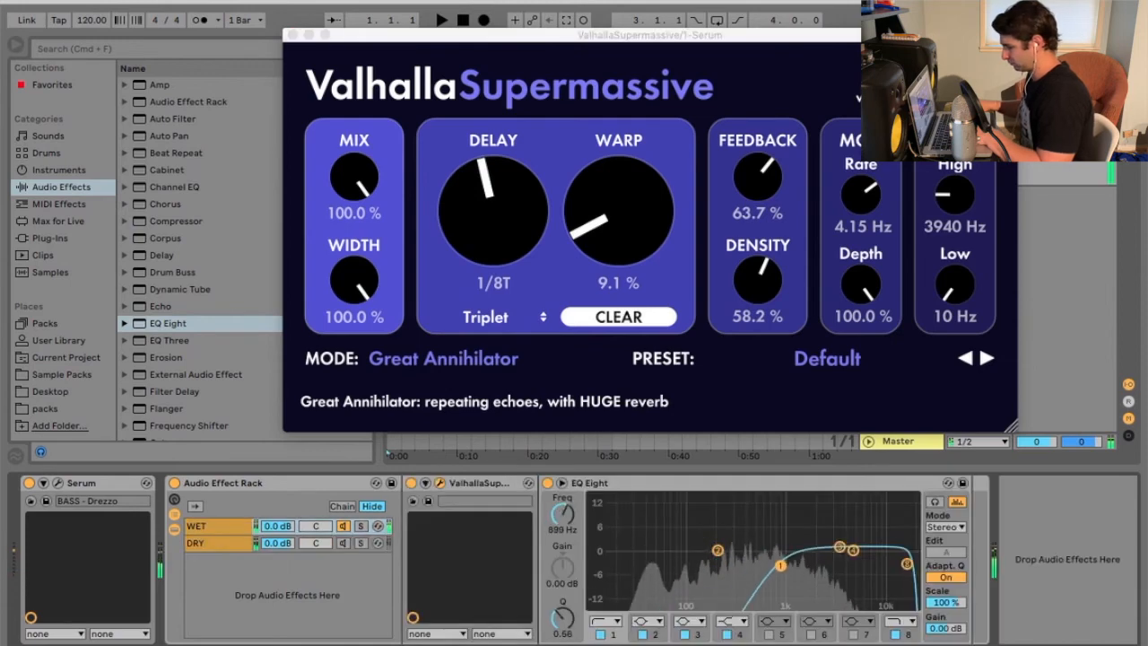
pyautogui.moveTo(906, 564); pyautogui.dragTo(744, 569)
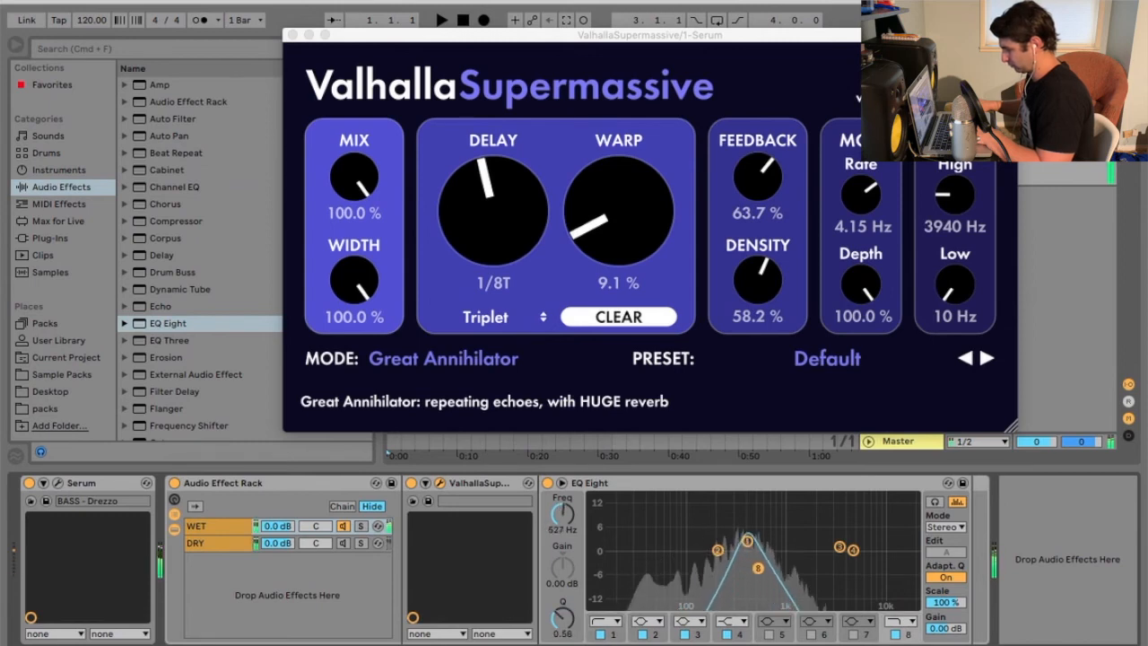
pyautogui.moveTo(747, 541); pyautogui.dragTo(746, 558)
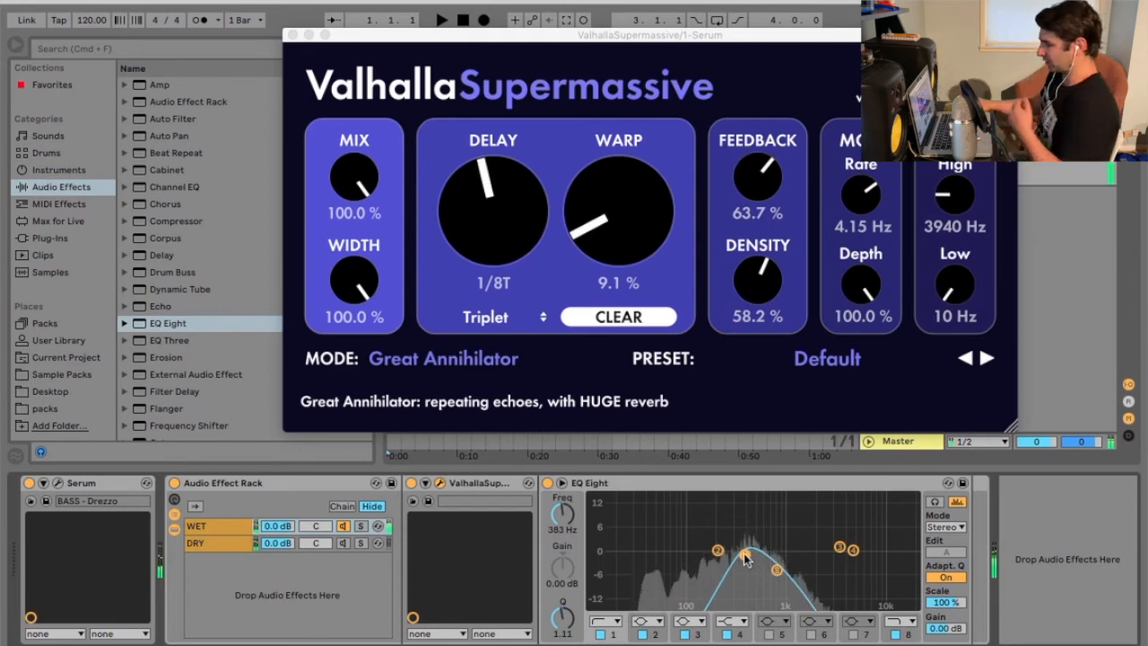
# Reposition the Supermassive window slightly and look over its preset categories without loading a preset.
pyautogui.moveTo(678, 37); pyautogui.dragTo(674, 44)
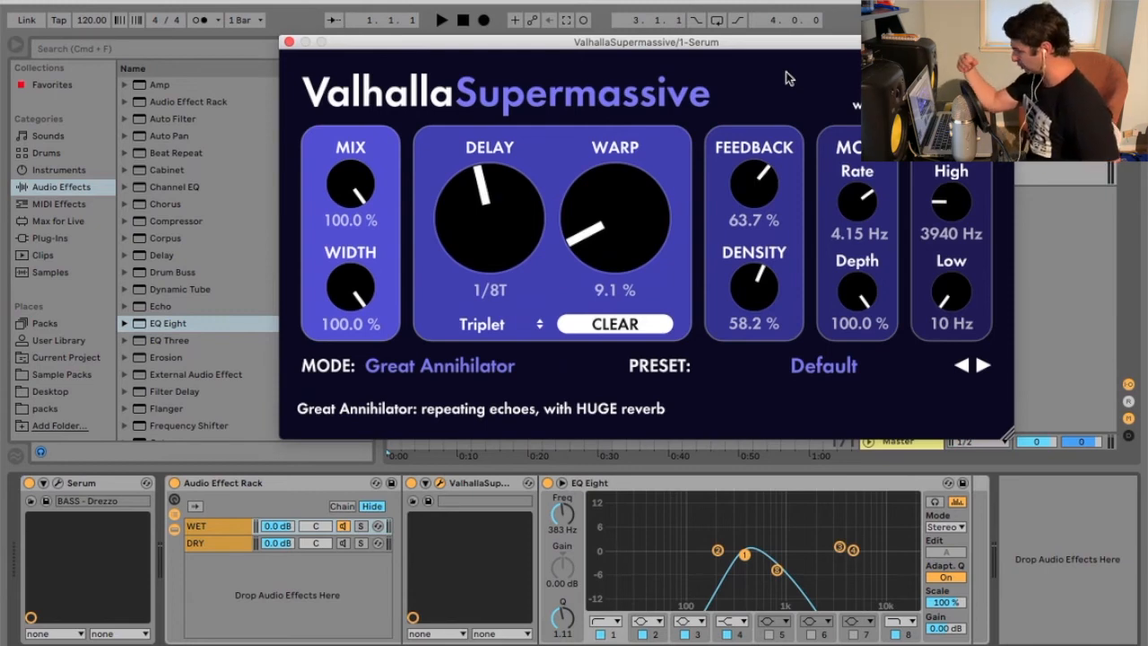
pyautogui.click(824, 365)
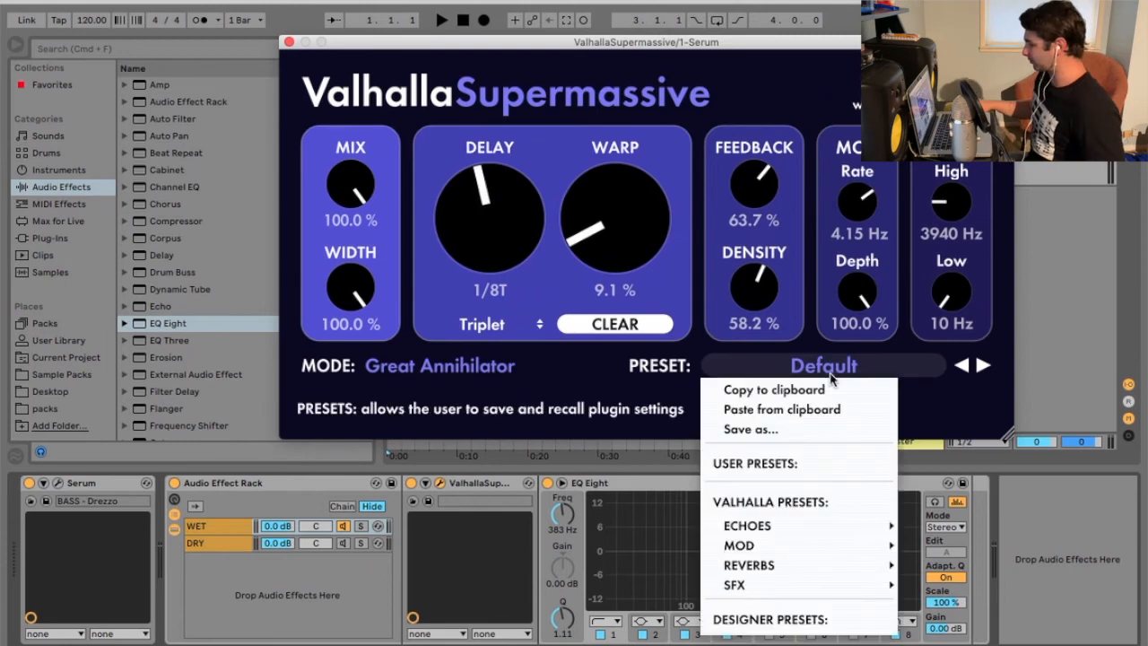
pyautogui.click(606, 398)
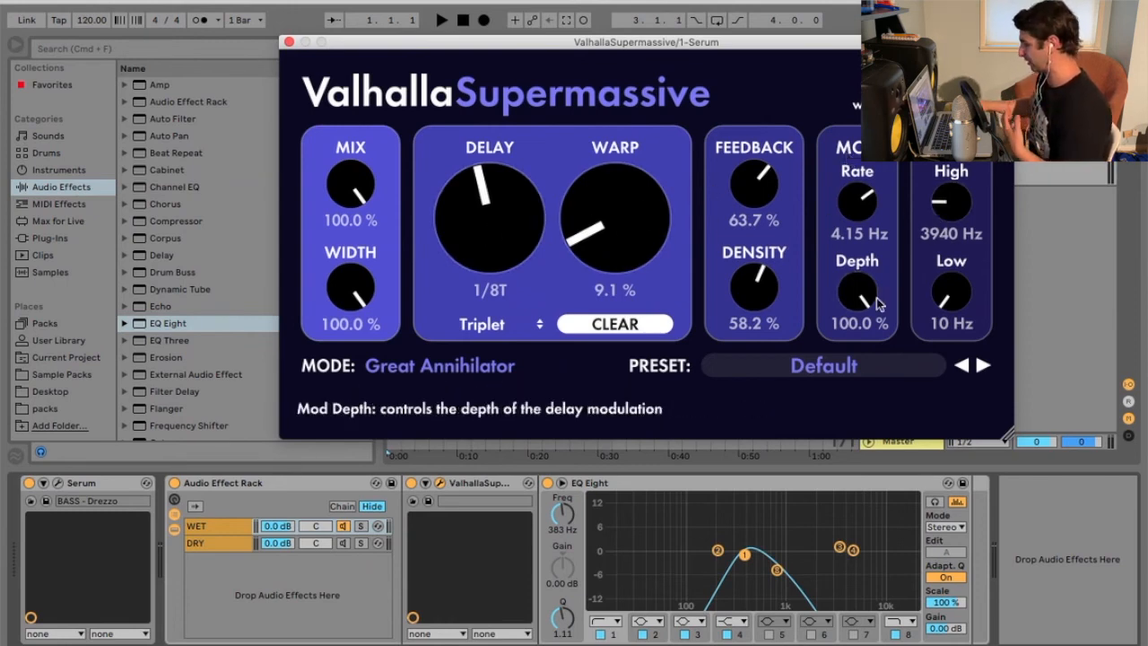
# Cycle Supermassive through the Hydra, Capricorn and Centaurus modes and return it to Great Annihilator.
pyautogui.click(483, 368)
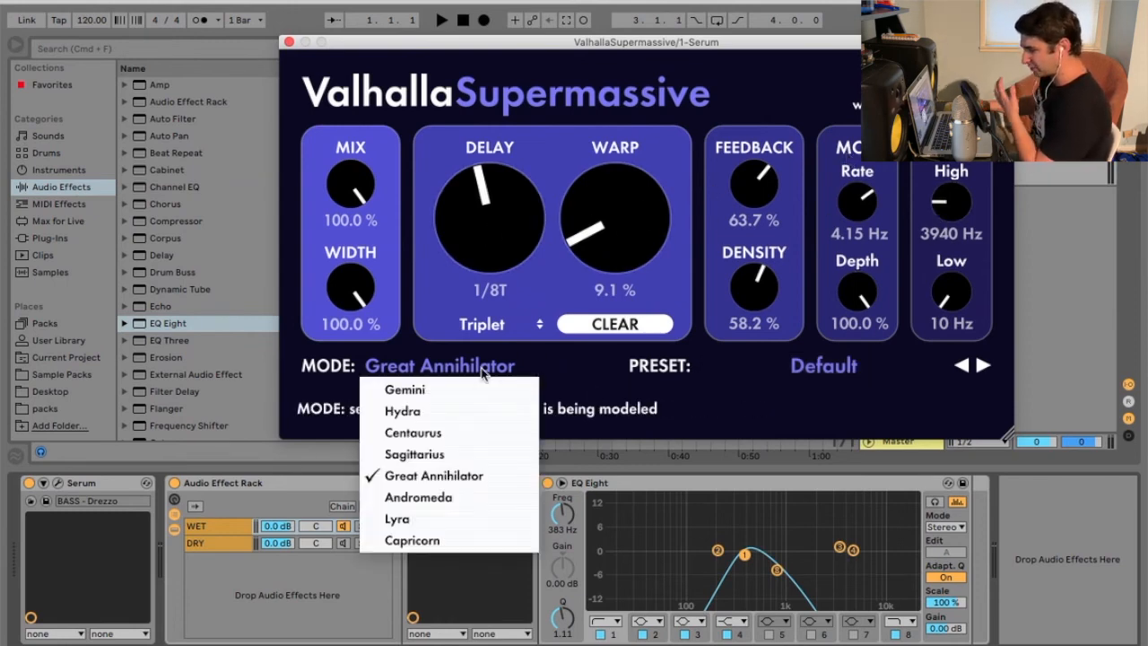
pyautogui.click(450, 411)
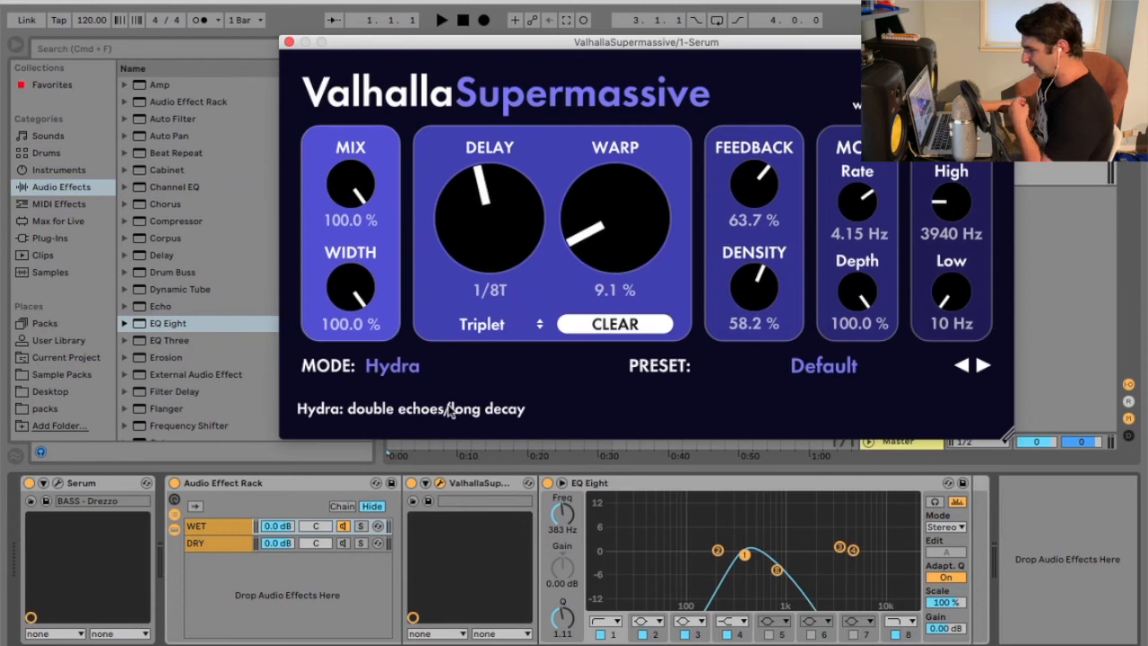
pyautogui.click(394, 366)
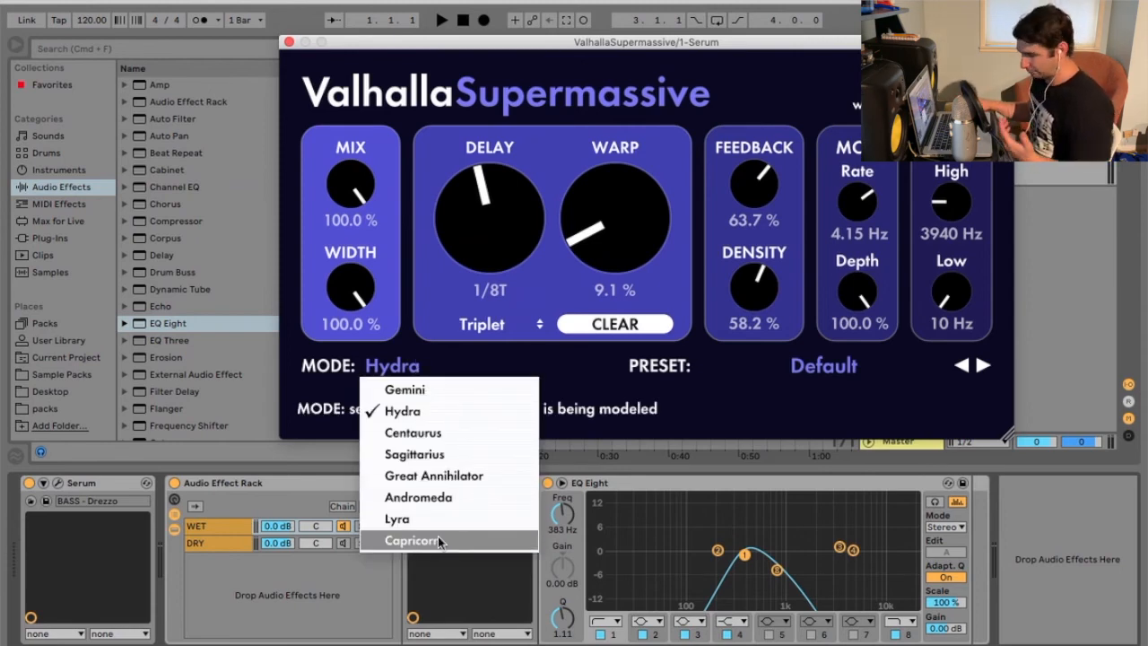
pyautogui.click(438, 538)
pyautogui.click(417, 364)
pyautogui.click(422, 413)
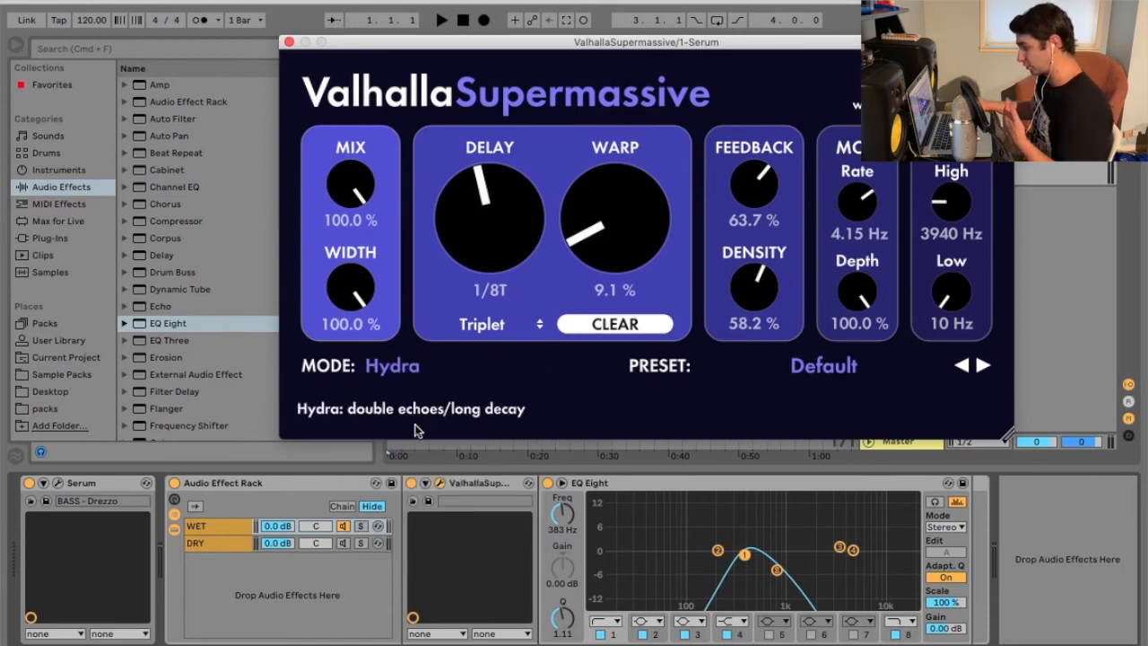
pyautogui.click(412, 366)
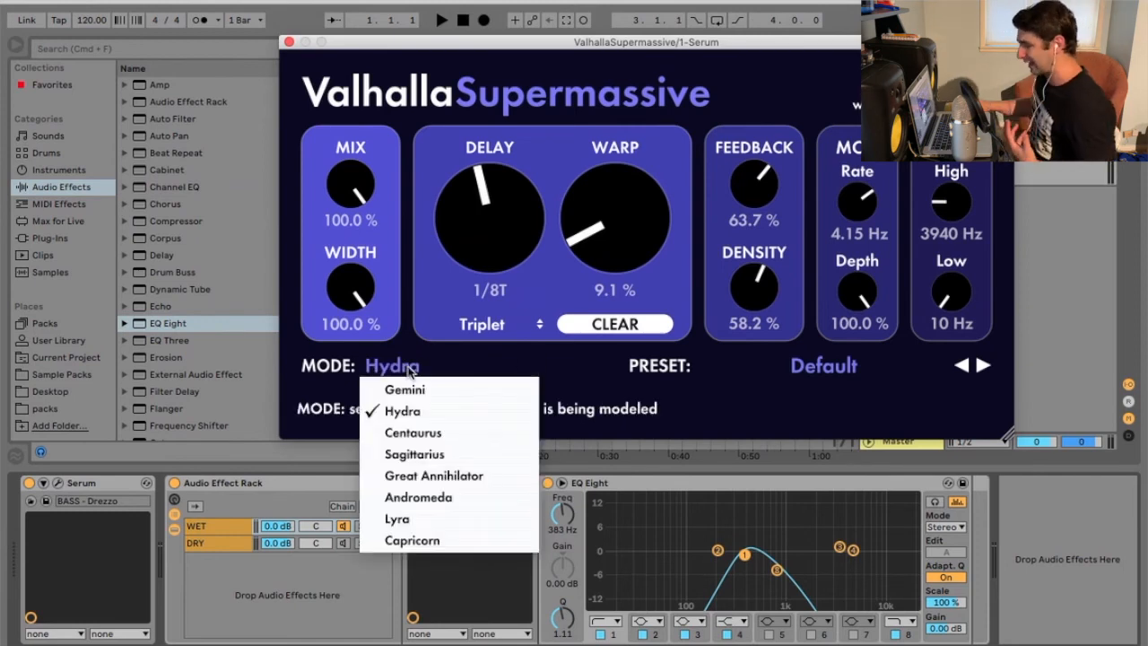
pyautogui.click(426, 431)
pyautogui.click(420, 371)
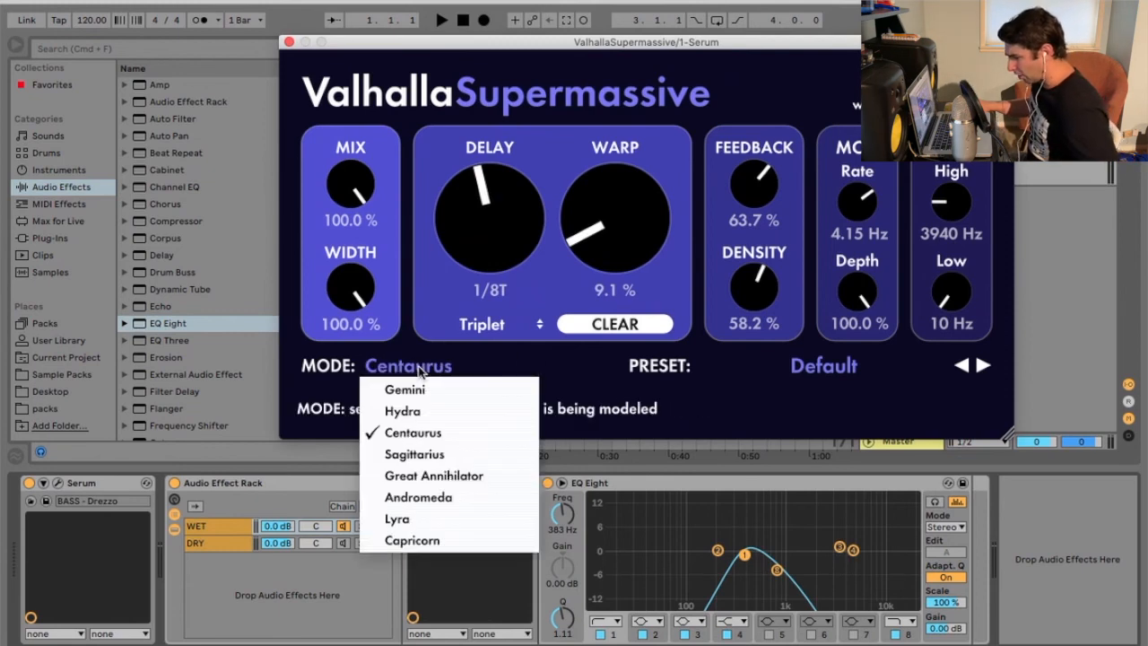
pyautogui.click(417, 477)
# Switch to the browser to view Valhalla Supermassive's mode descriptions and download links, and return to the plug-in in Ableton Live.
pyautogui.press('super+space')
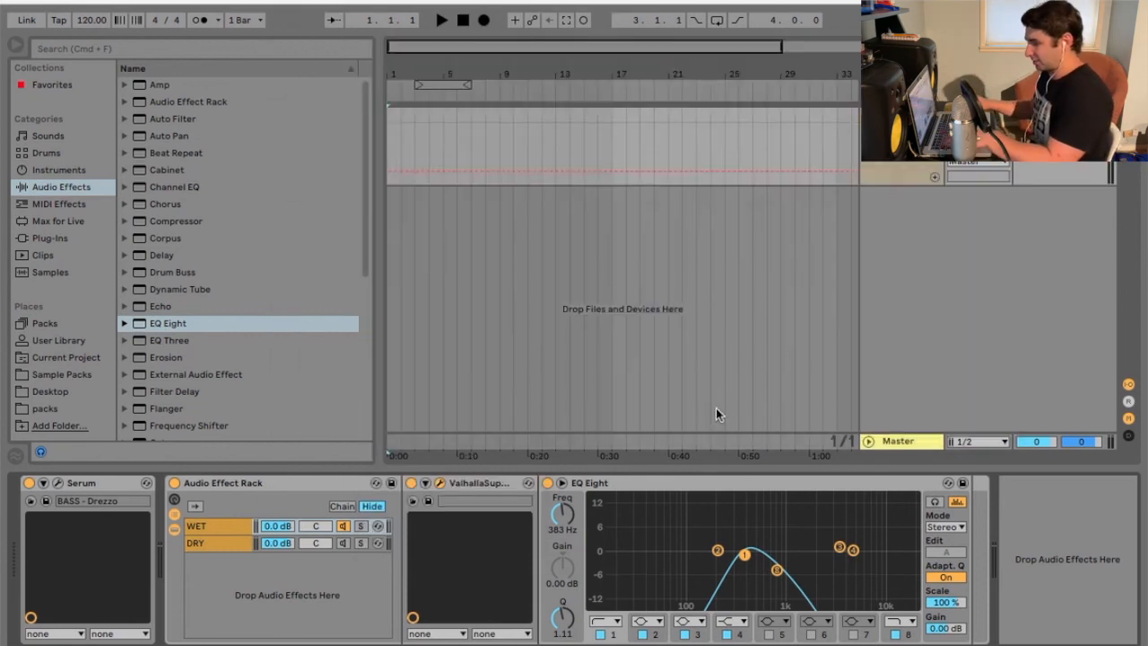
pyautogui.click(695, 6)
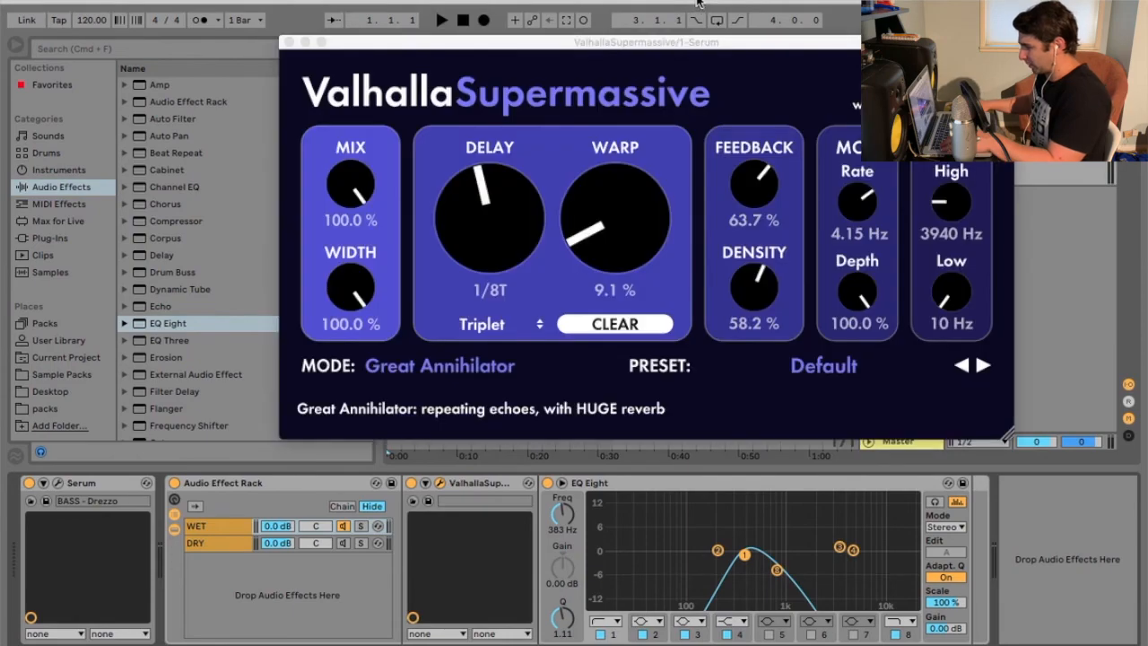
pyautogui.click(235, 632)
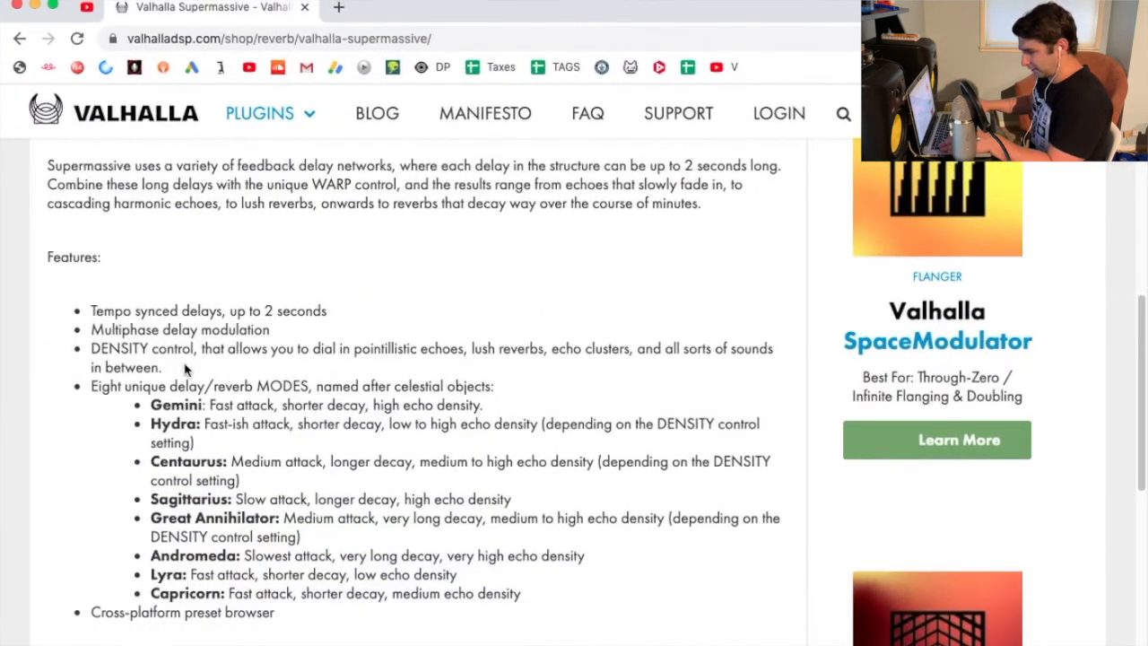
pyautogui.scroll(10, 164, 323)
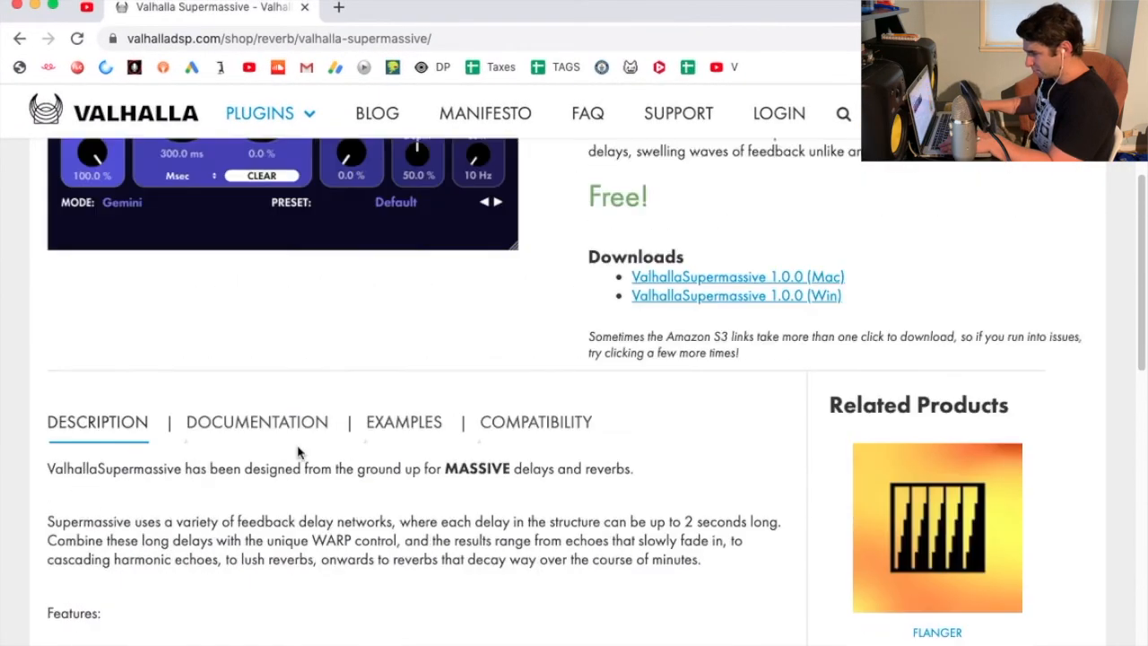
pyautogui.press('super+Tab')
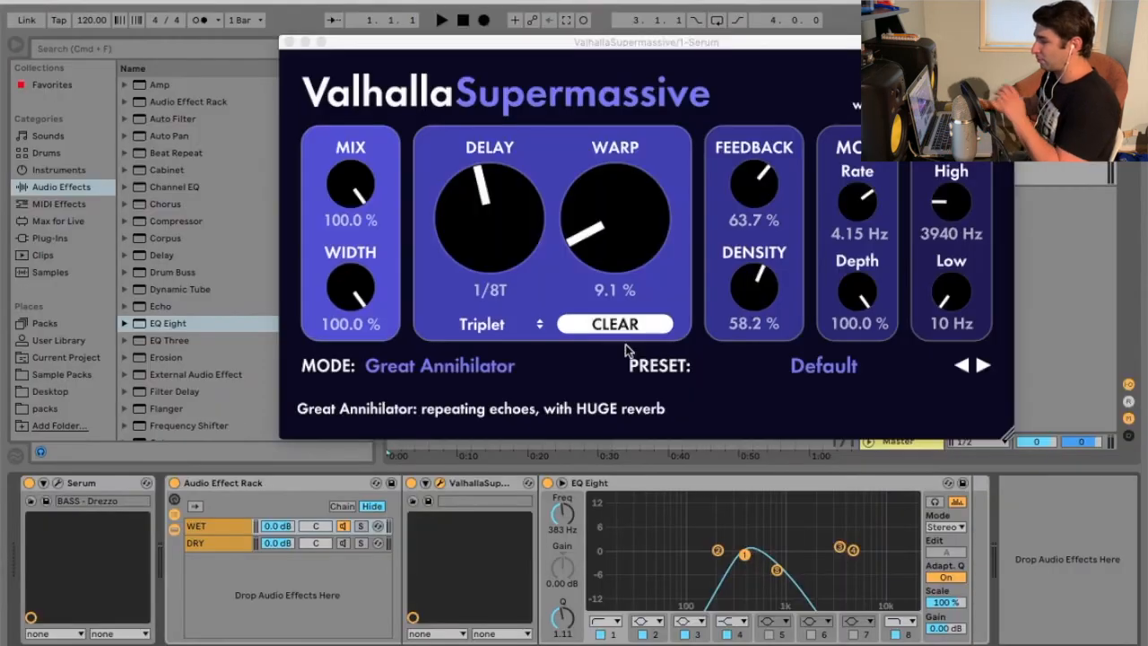
pyautogui.click(597, 44)
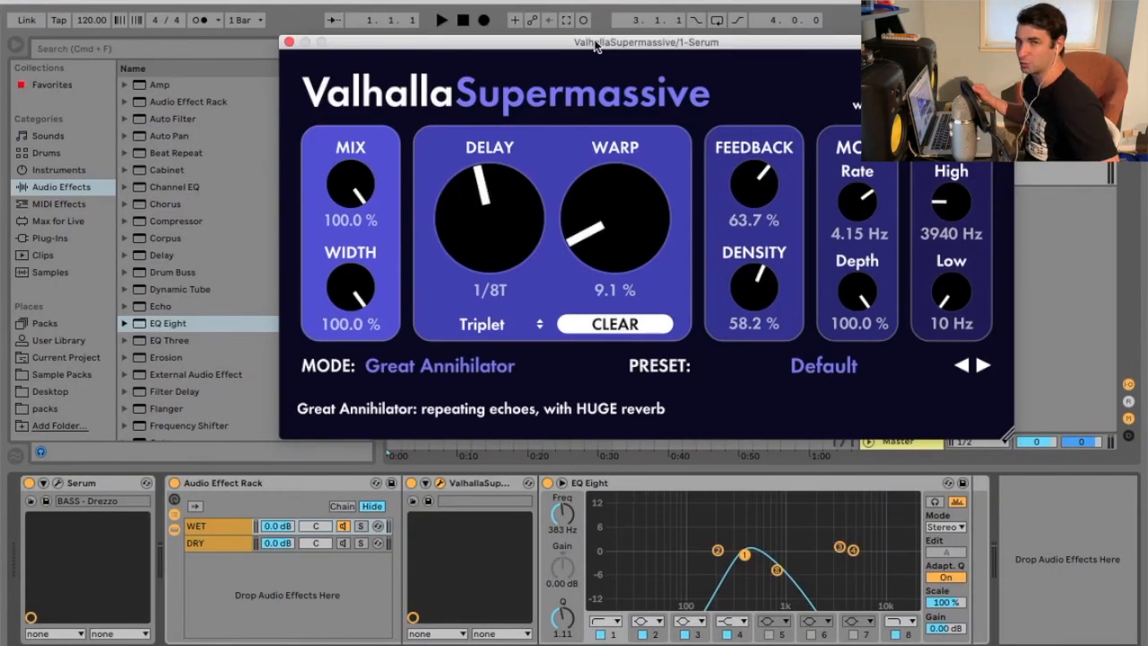